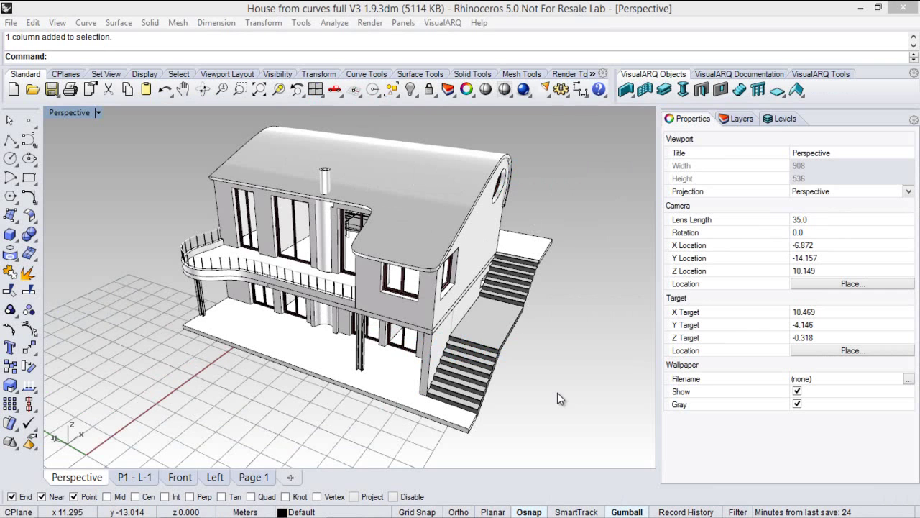
Step: Add a tag in the Standard style to the HEB column in front of the ground-floor windows
{"action": "right_click_drag", "start_coordinate": [536, 362], "coordinate": [523, 343]}
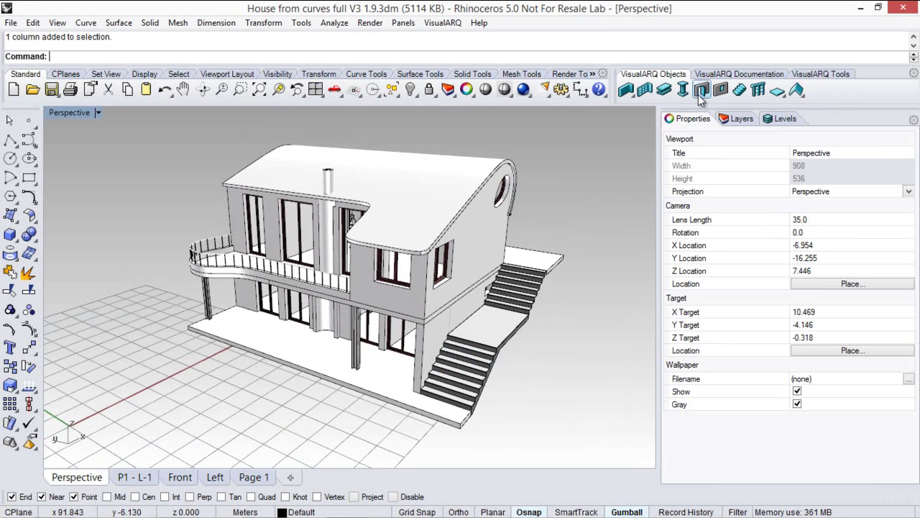
{"action": "left_click", "coordinate": [733, 74]}
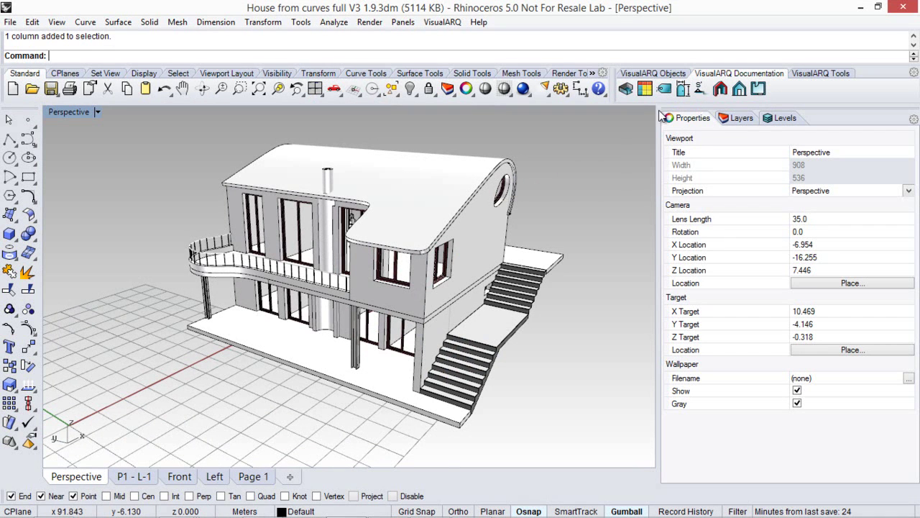
{"action": "scroll", "coordinate": [338, 287], "scroll_direction": "up", "scroll_amount": 5}
{"action": "scroll", "coordinate": [338, 288], "scroll_direction": "up", "scroll_amount": 2}
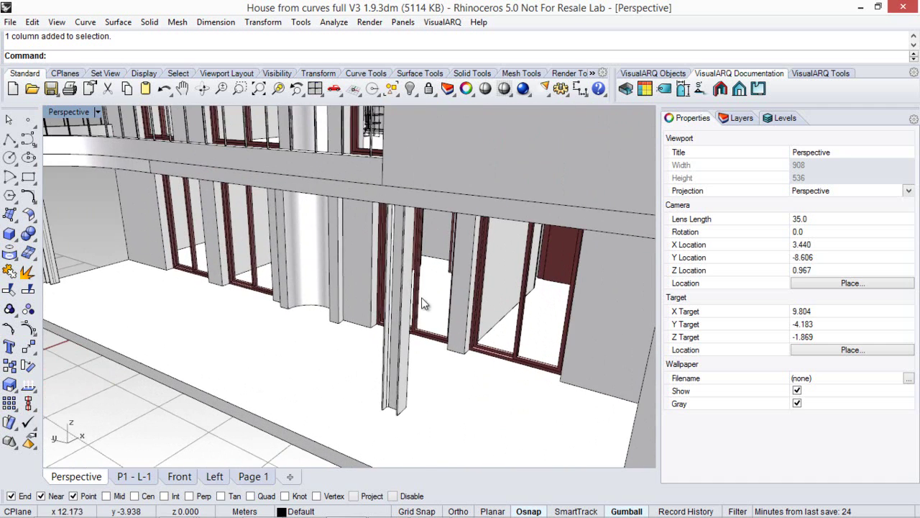
{"action": "scroll", "coordinate": [339, 294], "scroll_direction": "up", "scroll_amount": 2}
{"action": "left_click", "coordinate": [346, 317]}
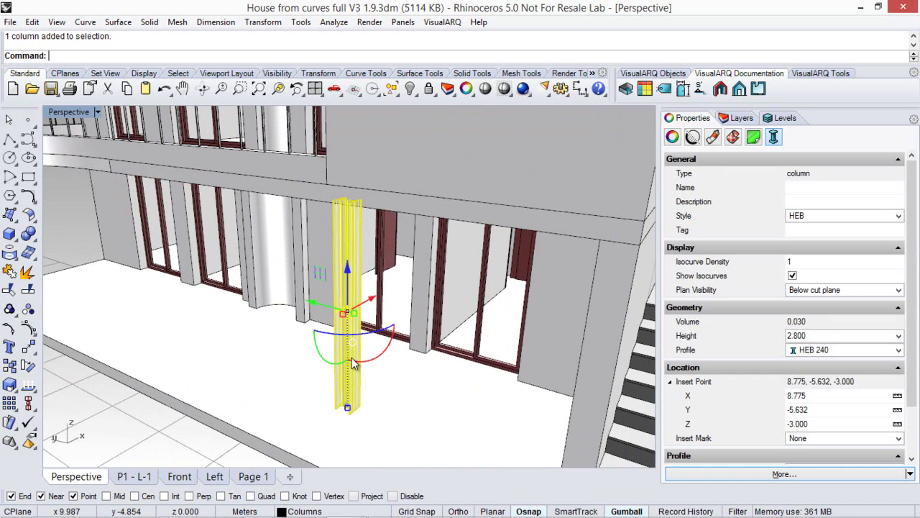
{"action": "left_click", "coordinate": [664, 88]}
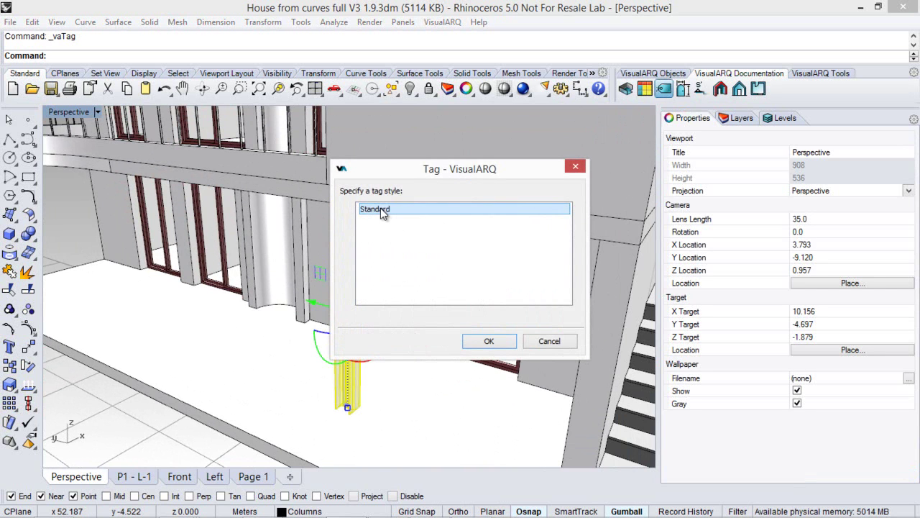
{"action": "left_click", "coordinate": [488, 343]}
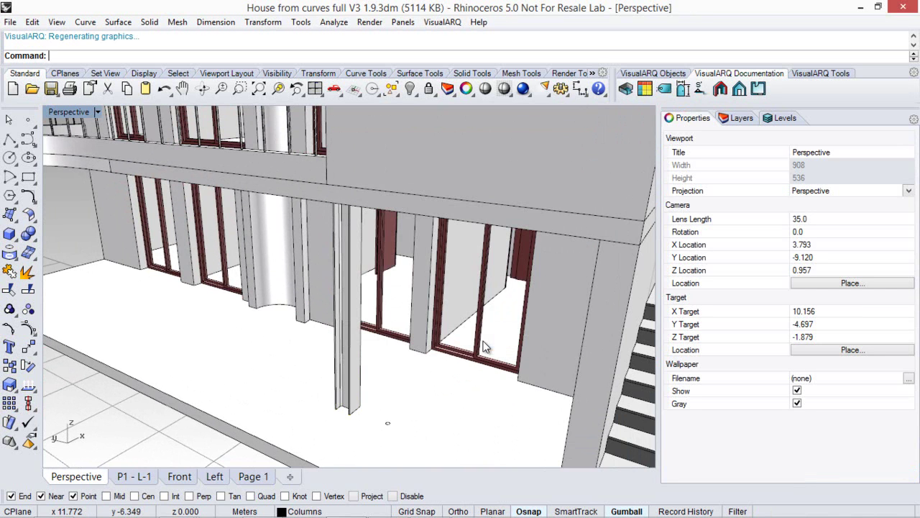
Step: Set the Tag property of the newly tagged column to C1
{"action": "scroll", "coordinate": [381, 433], "scroll_direction": "up", "scroll_amount": 5}
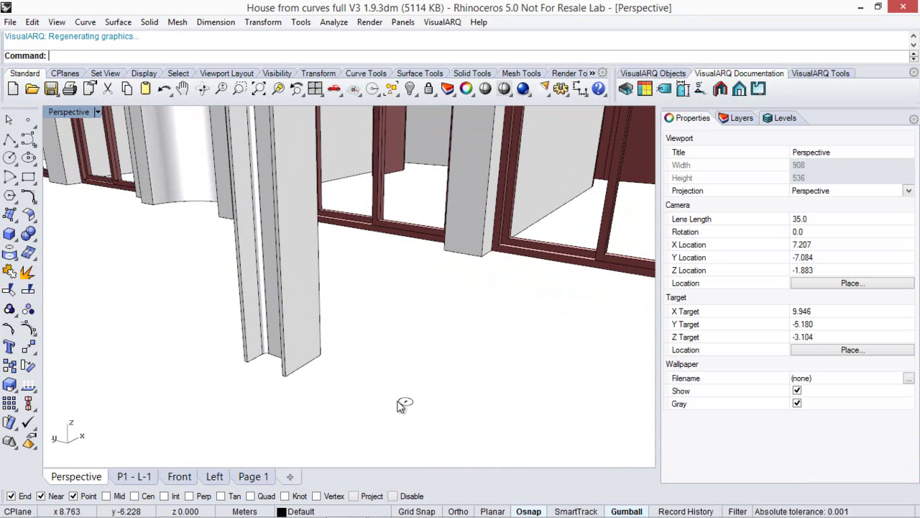
{"action": "left_click", "coordinate": [404, 404]}
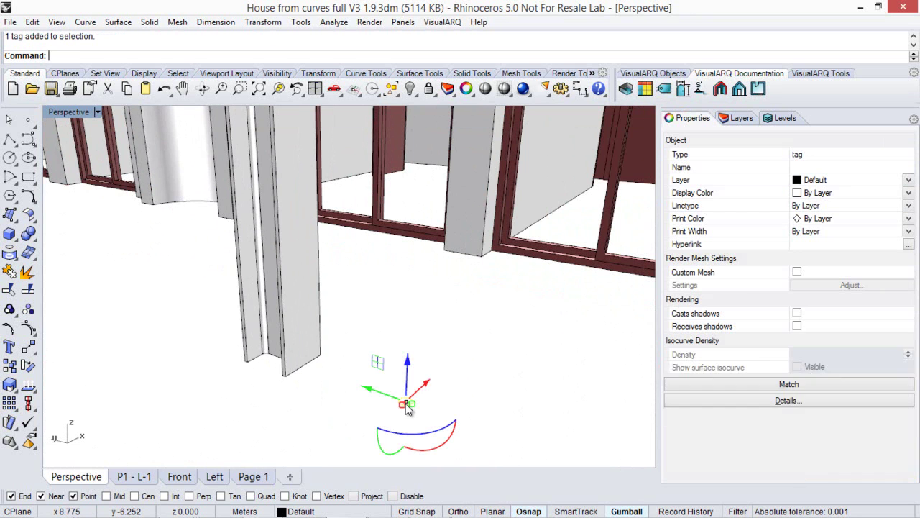
{"action": "left_click", "coordinate": [397, 407]}
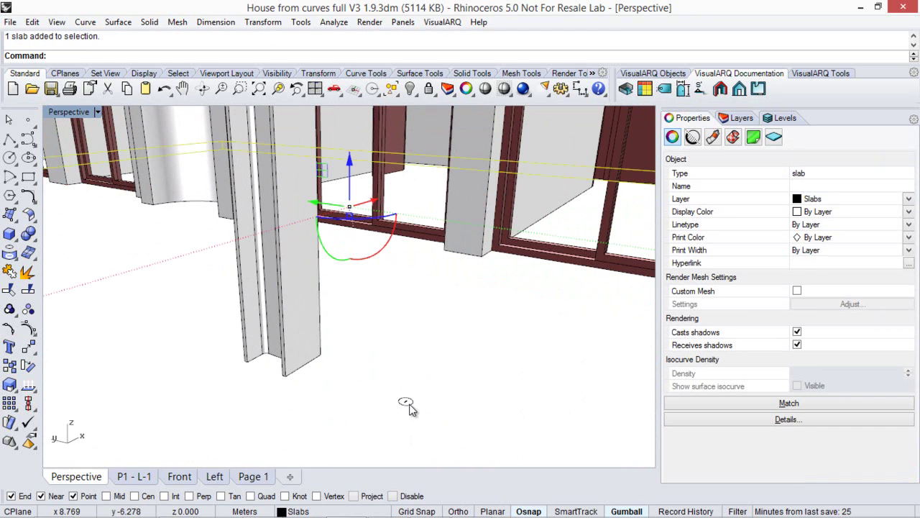
{"action": "left_click", "coordinate": [280, 305]}
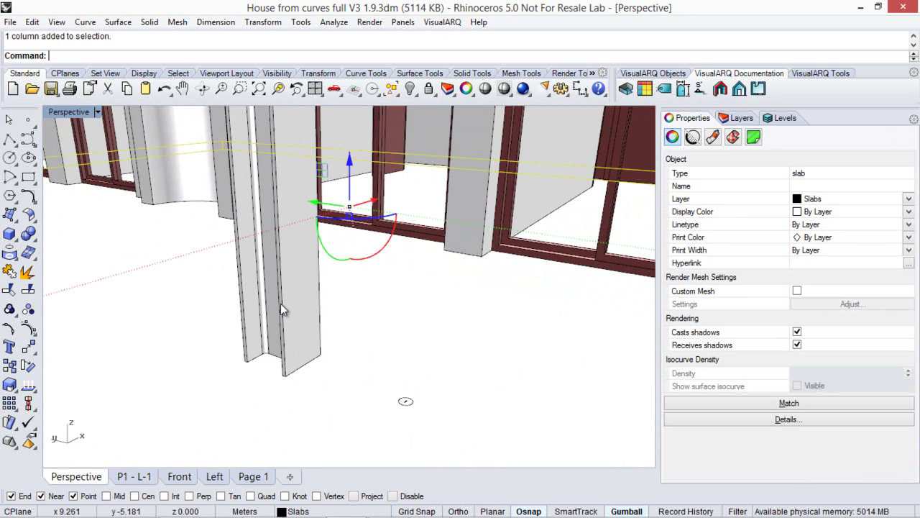
{"action": "left_click", "coordinate": [773, 138]}
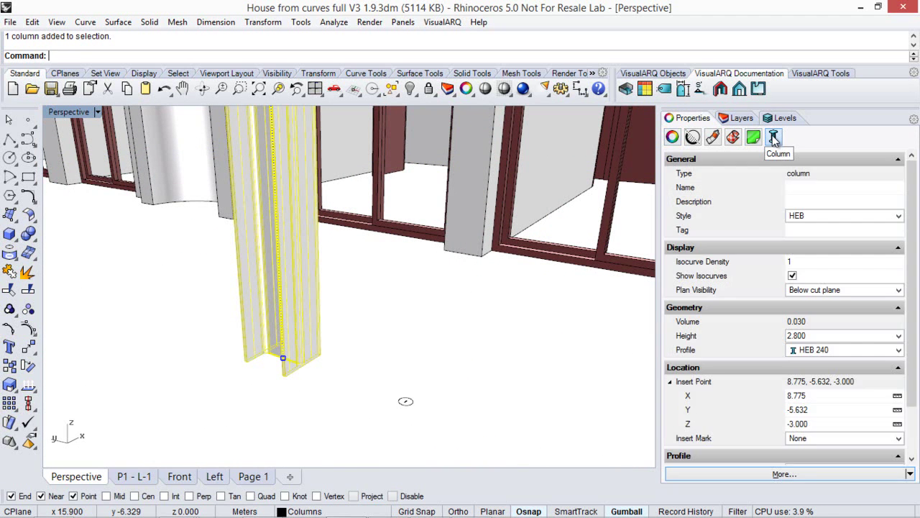
{"action": "left_click", "coordinate": [809, 229]}
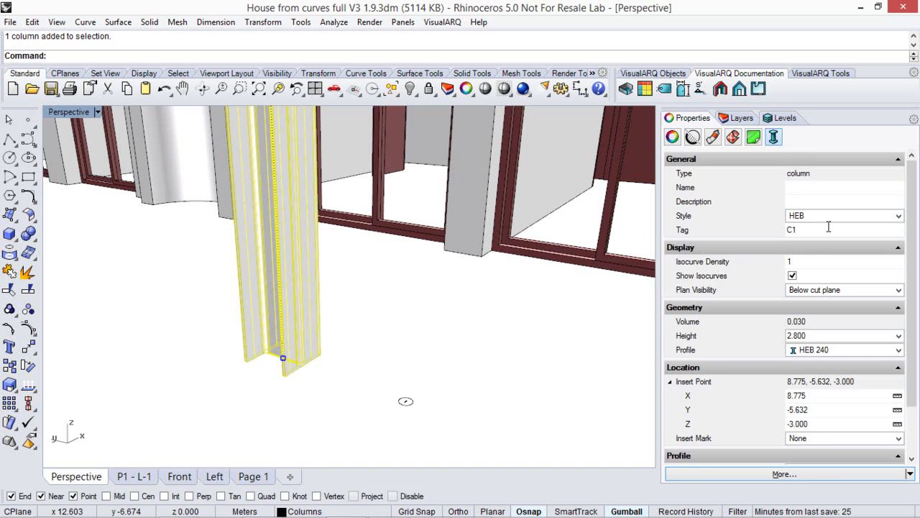
{"action": "type", "text": "C1"}
{"action": "left_click", "coordinate": [471, 388]}
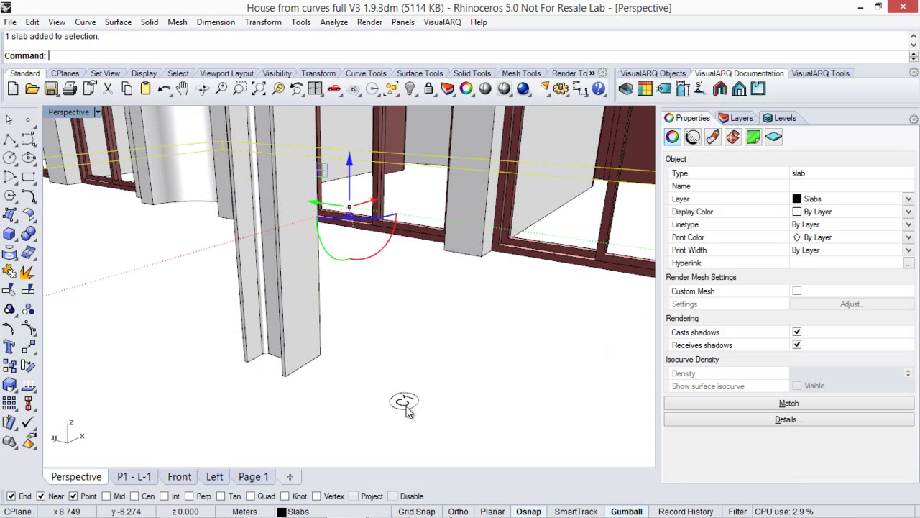
Step: Change the column tag's format to %<element.profile.name>% so it labels the column by profile name
{"action": "left_click", "coordinate": [406, 405]}
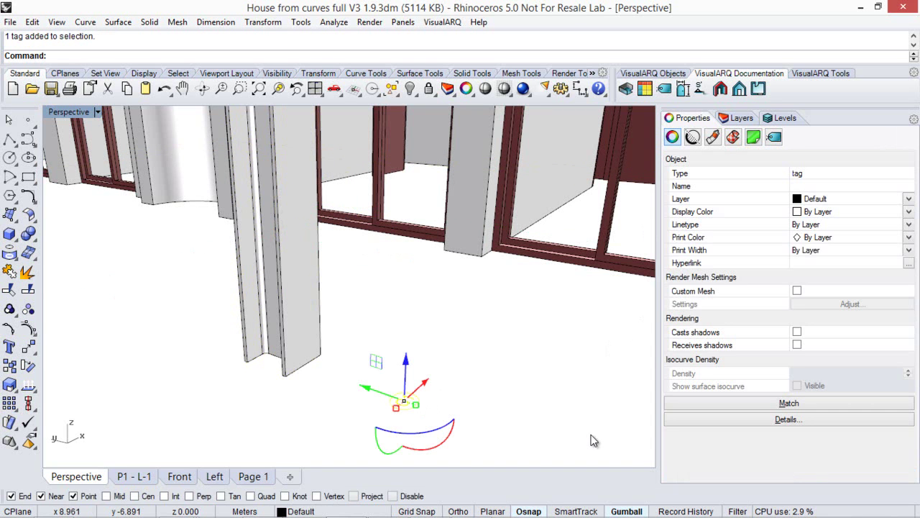
{"action": "left_click", "coordinate": [774, 137]}
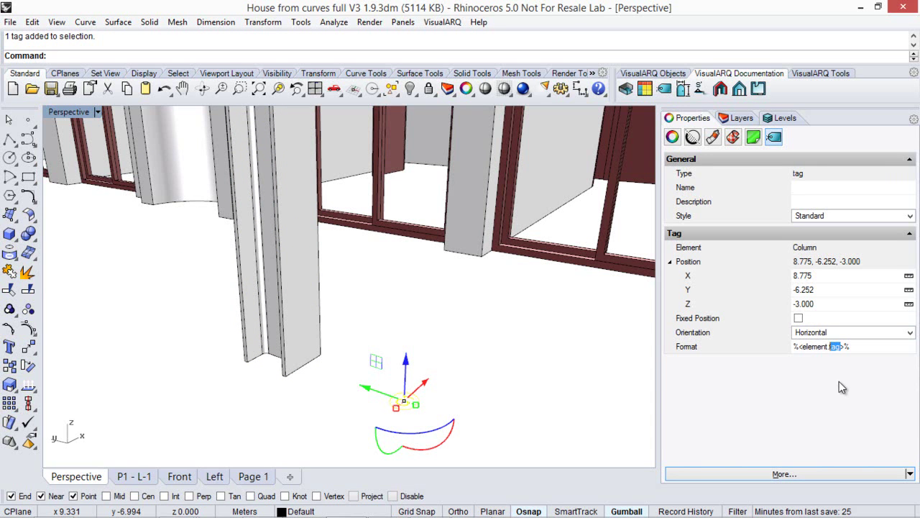
{"action": "left_click", "coordinate": [839, 381]}
{"action": "left_click", "coordinate": [841, 347]}
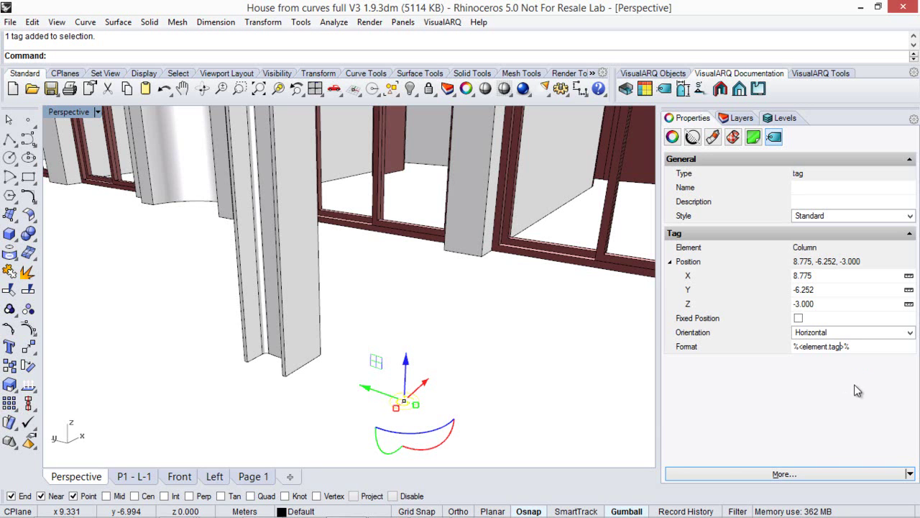
{"action": "key", "text": "BackSpace"}
{"action": "key", "text": "BackSpace"}
{"action": "key", "text": "BackSpace"}
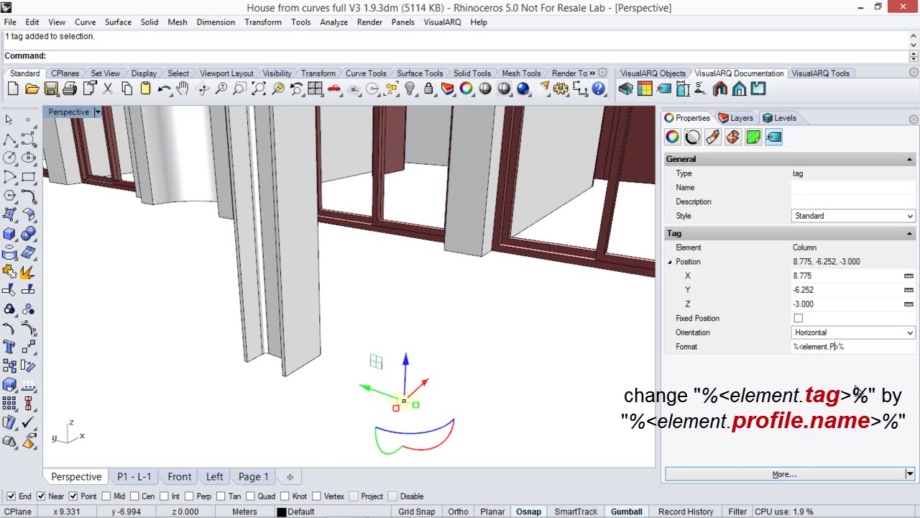
{"action": "type", "text": "profile."}
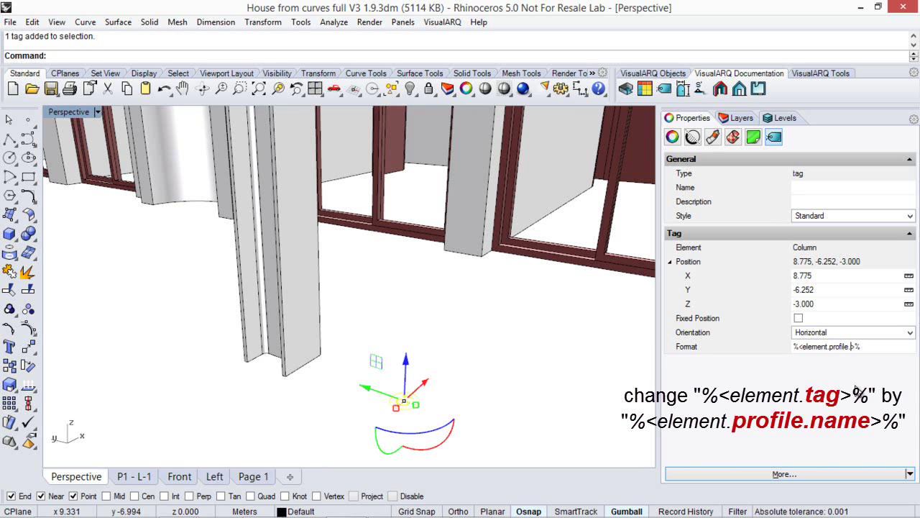
{"action": "type", "text": "name"}
{"action": "left_click", "coordinate": [595, 406]}
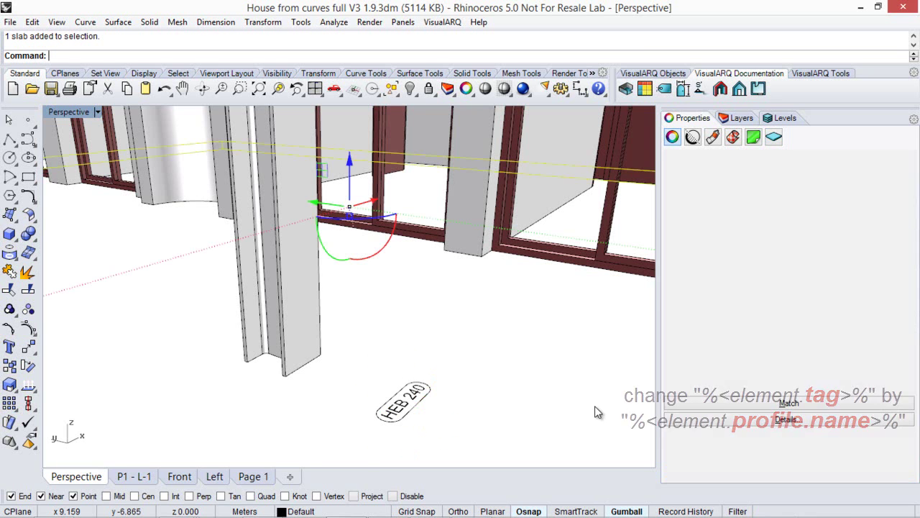
Step: Change the tagged column's profile to HEB 280
{"action": "right_click_drag", "start_coordinate": [409, 363], "coordinate": [430, 309]}
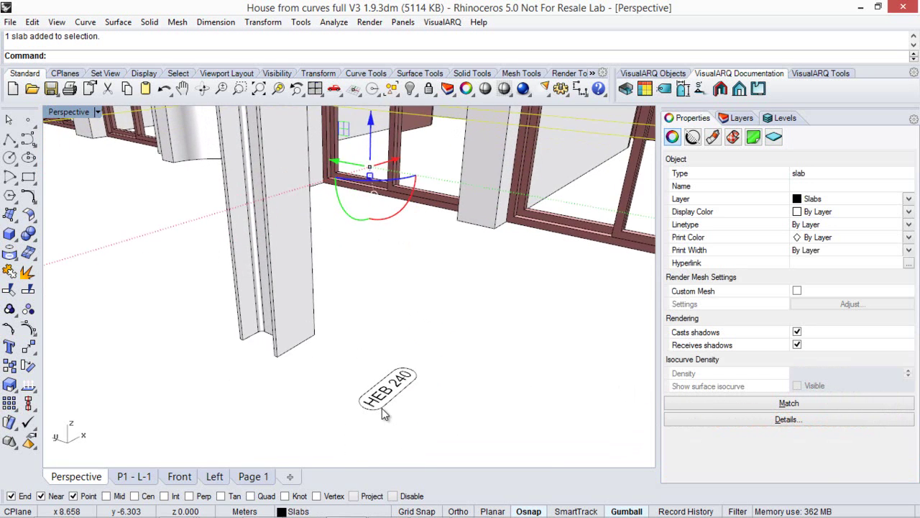
{"action": "scroll", "coordinate": [382, 407], "scroll_direction": "up", "scroll_amount": 3}
{"action": "left_click", "coordinate": [267, 288]}
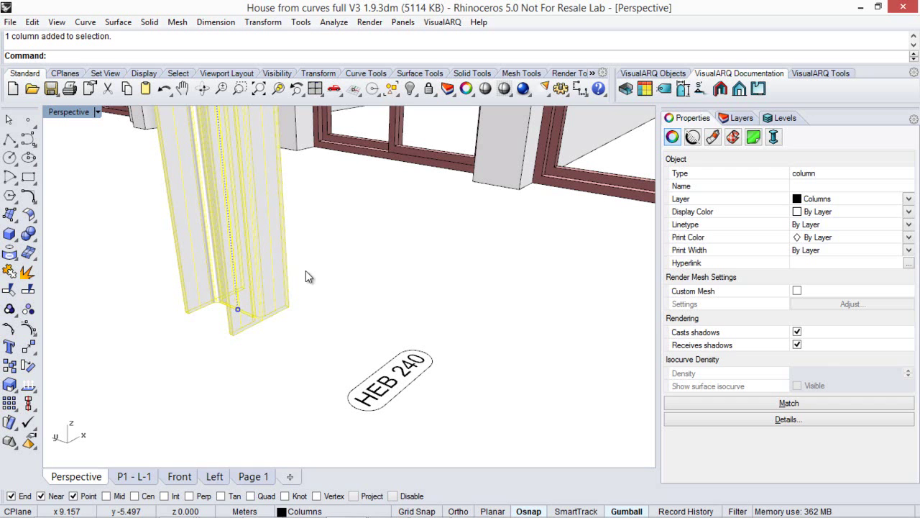
{"action": "left_click", "coordinate": [772, 137]}
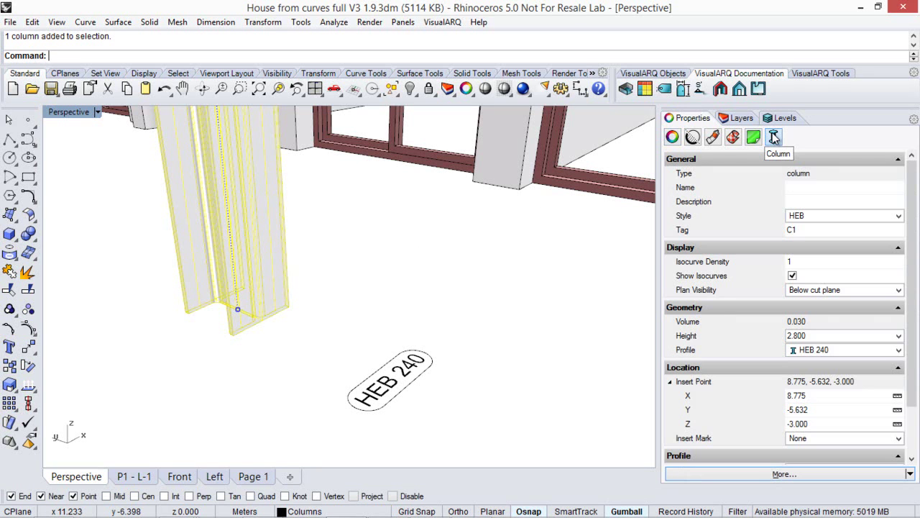
{"action": "left_click", "coordinate": [870, 350]}
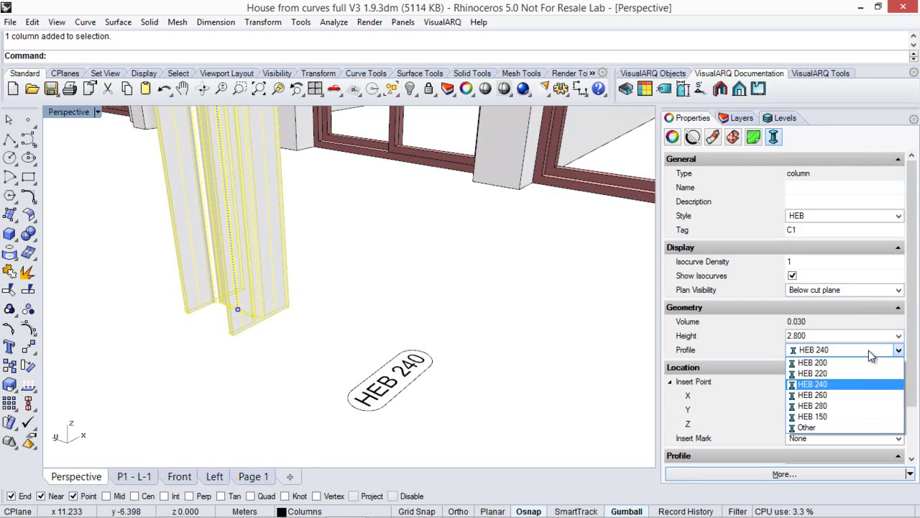
{"action": "left_click", "coordinate": [855, 406]}
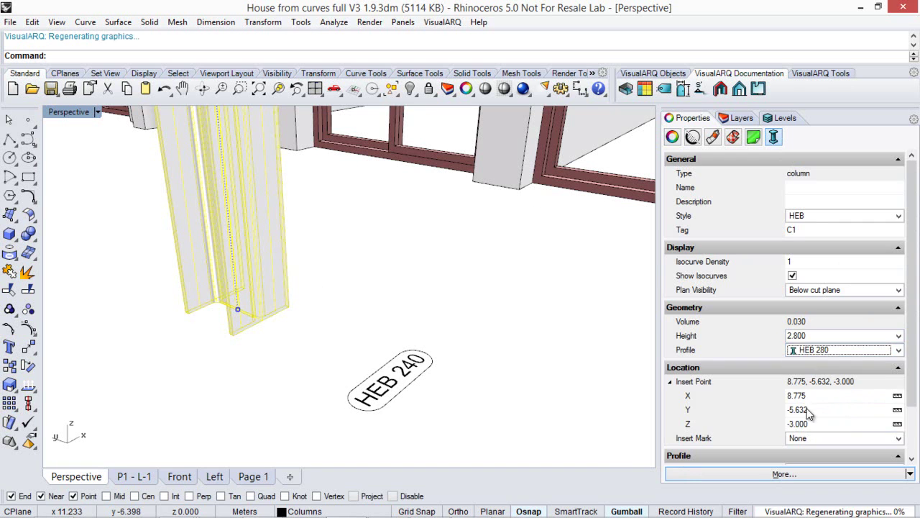
{"action": "left_click", "coordinate": [501, 420]}
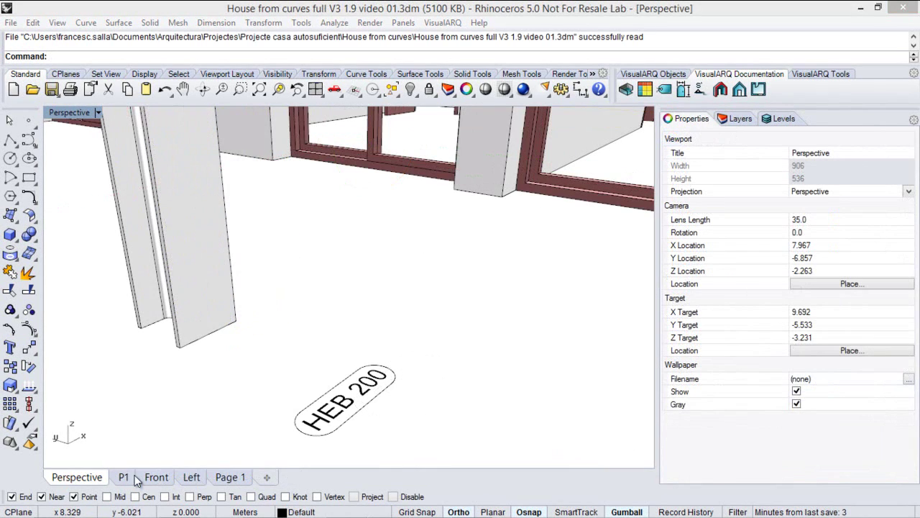
Step: In the P1 viewport, make L-1 the active level and display it as a cut floor plan
{"action": "scroll", "coordinate": [470, 259], "scroll_direction": "down", "scroll_amount": 5}
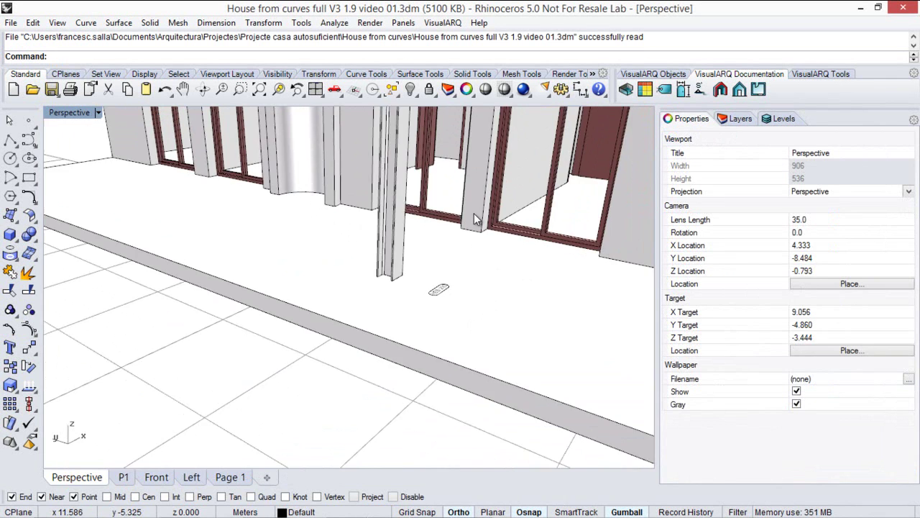
{"action": "right_click_drag", "start_coordinate": [474, 213], "coordinate": [385, 293], "text": "shift"}
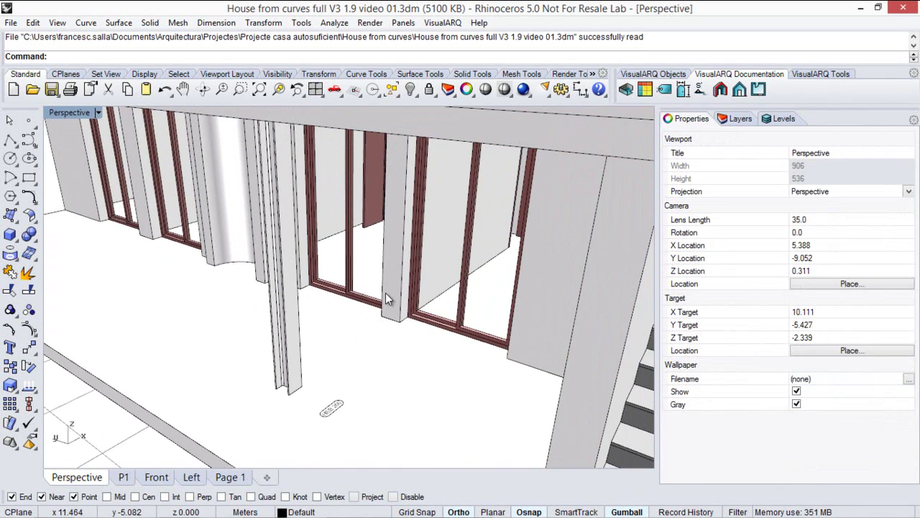
{"action": "left_click", "coordinate": [124, 478]}
{"action": "right_click_drag", "start_coordinate": [583, 339], "coordinate": [562, 342]}
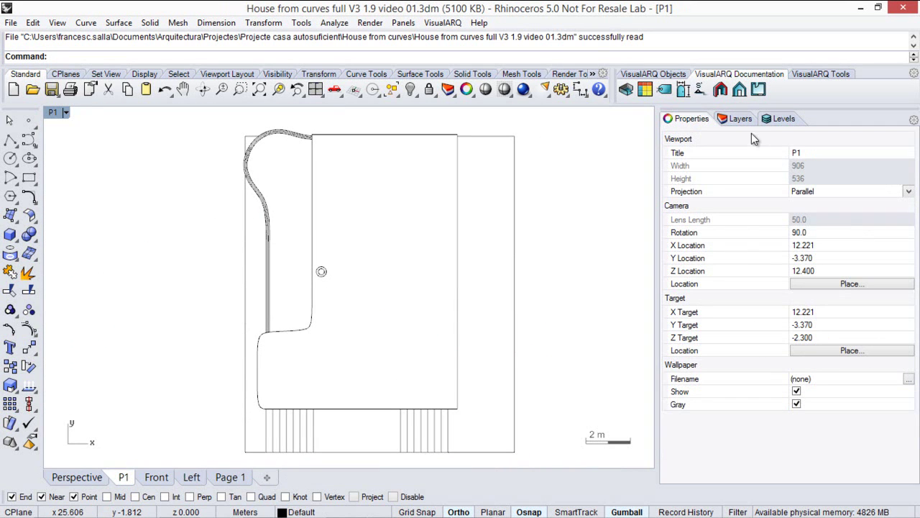
{"action": "left_click", "coordinate": [784, 120]}
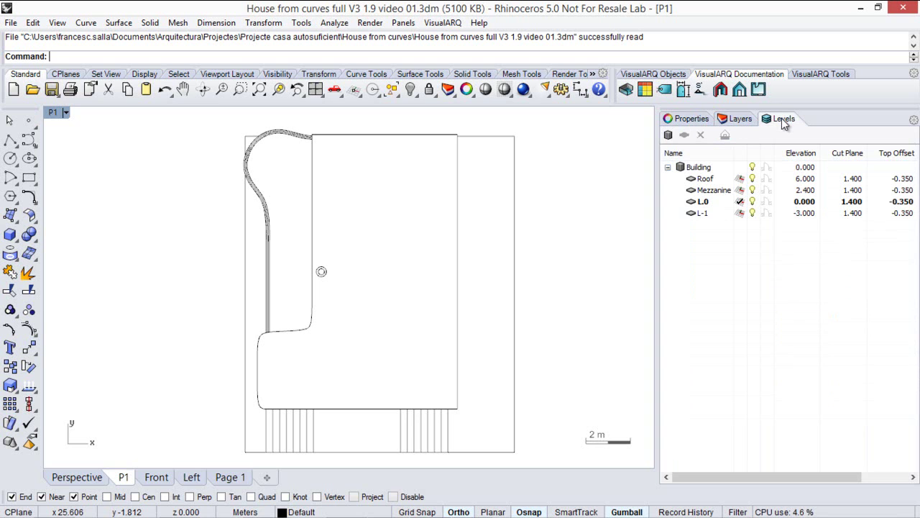
{"action": "left_click", "coordinate": [721, 215]}
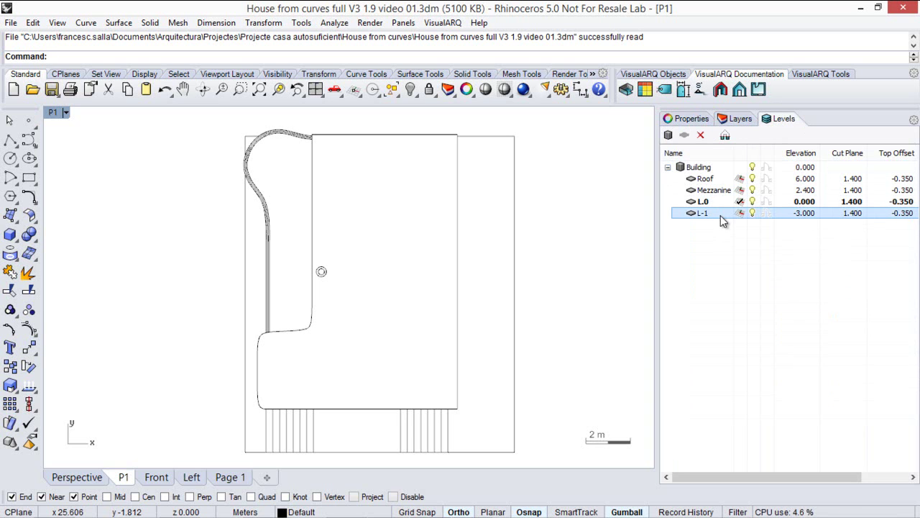
{"action": "double_click", "coordinate": [720, 215]}
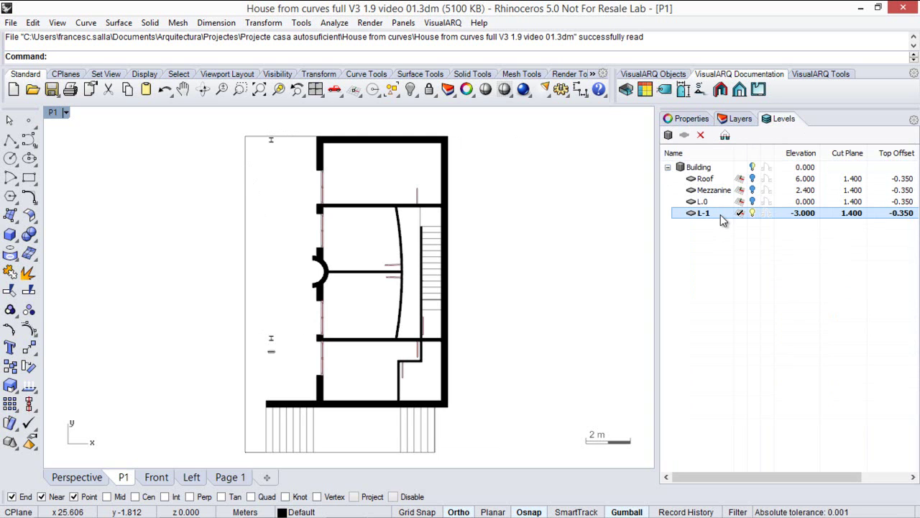
{"action": "left_click", "coordinate": [724, 136]}
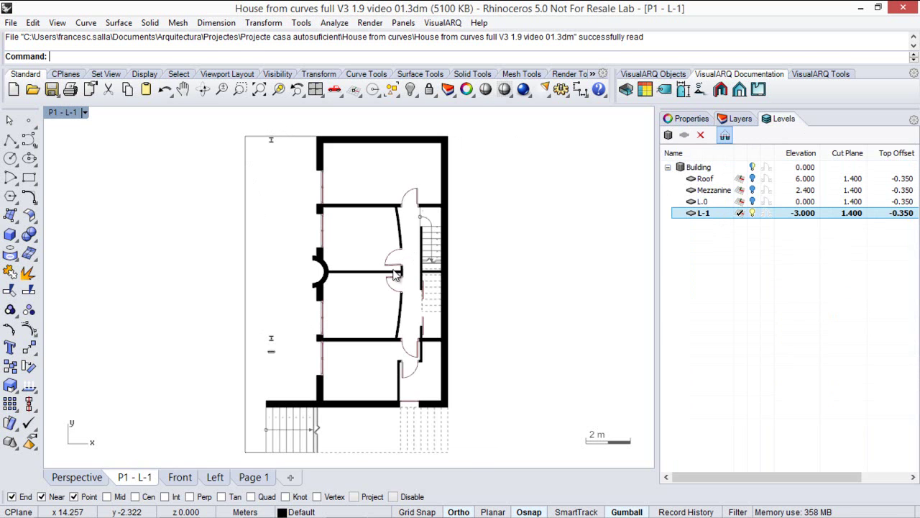
Step: Set the Tag property of the lower of the two adjacent hinged doors beside the central partition to D1
{"action": "scroll", "coordinate": [394, 274], "scroll_direction": "up", "scroll_amount": 10}
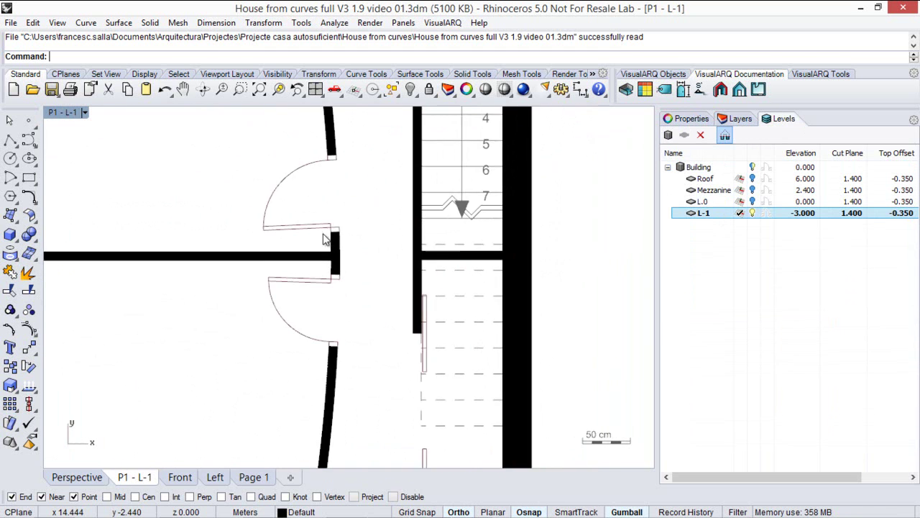
{"action": "scroll", "coordinate": [324, 244], "scroll_direction": "up", "scroll_amount": 2}
{"action": "left_click", "coordinate": [325, 285]}
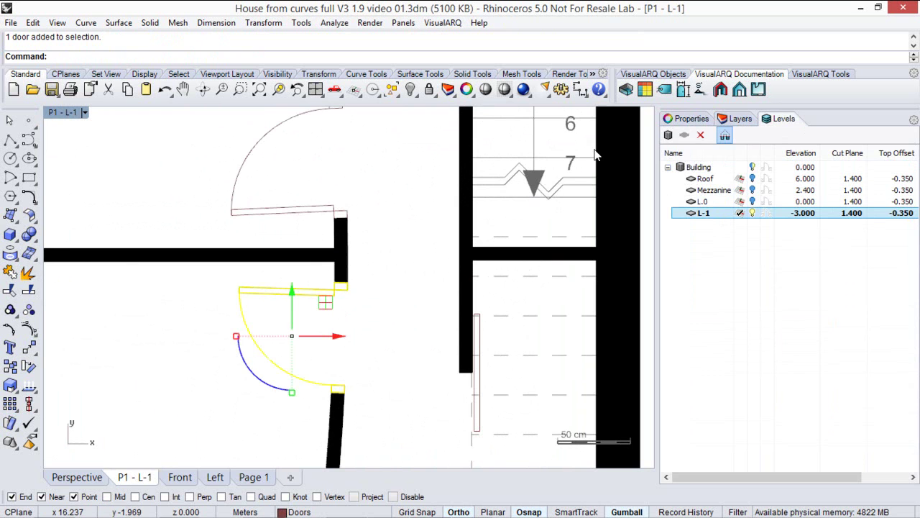
{"action": "left_click", "coordinate": [685, 120]}
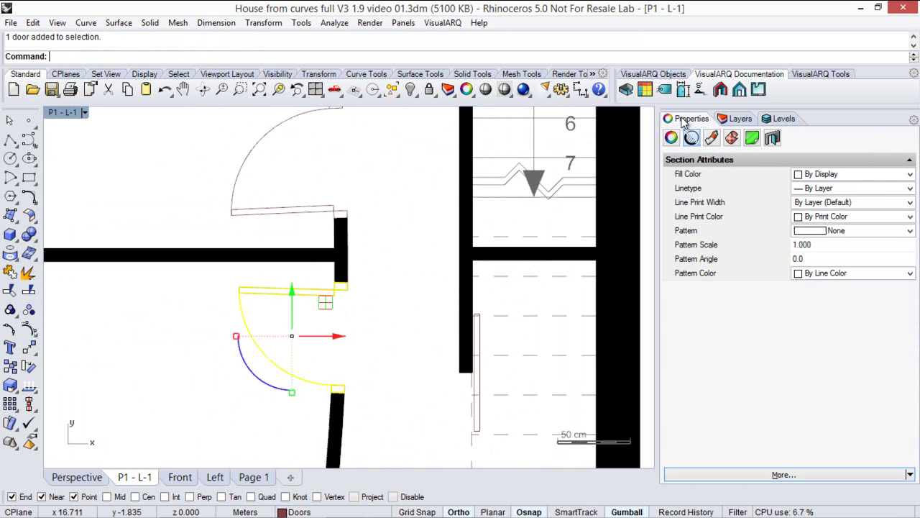
{"action": "left_click", "coordinate": [774, 139]}
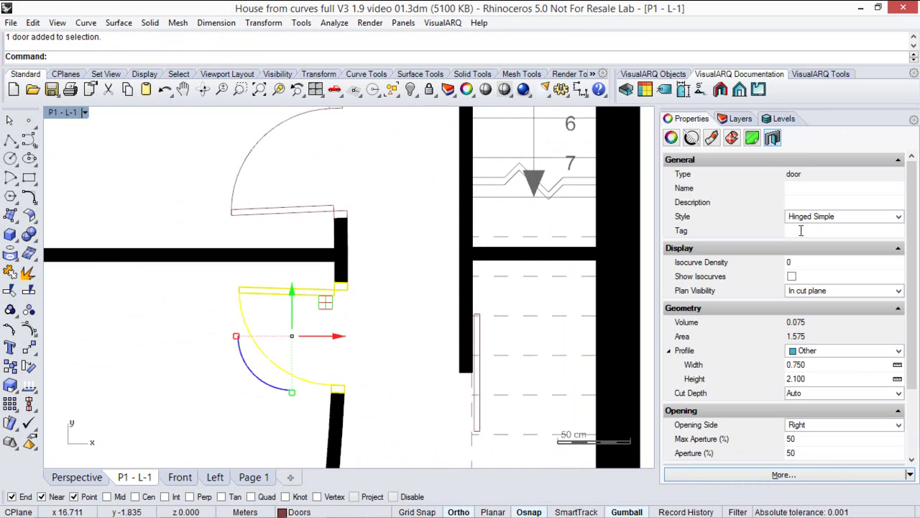
{"action": "type", "text": "d"}
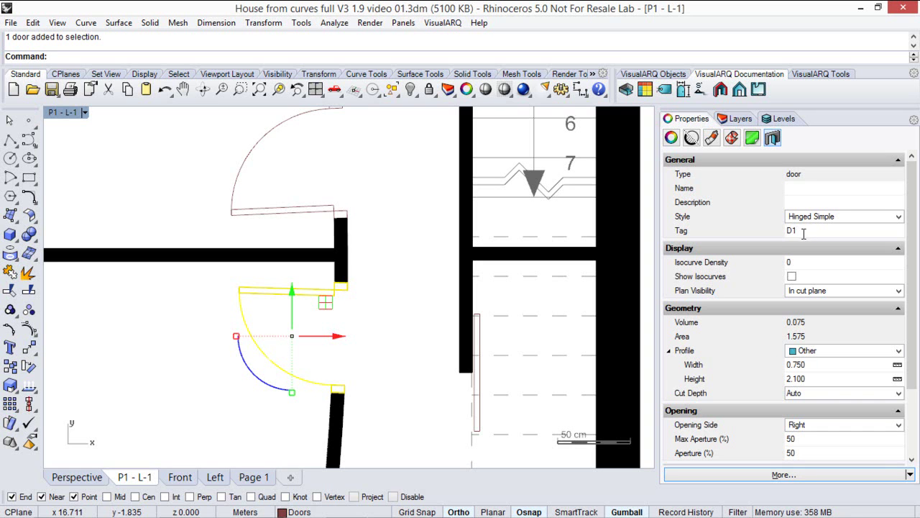
{"action": "left_click", "coordinate": [432, 340]}
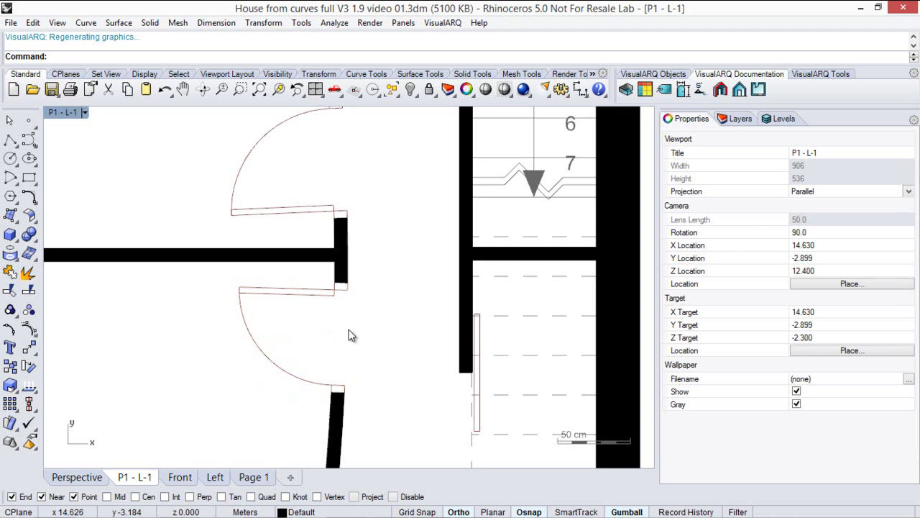
Step: Add a Standard-style tag to the D1 door and move it horizontally to sit just beside the door opening
{"action": "left_click", "coordinate": [665, 90]}
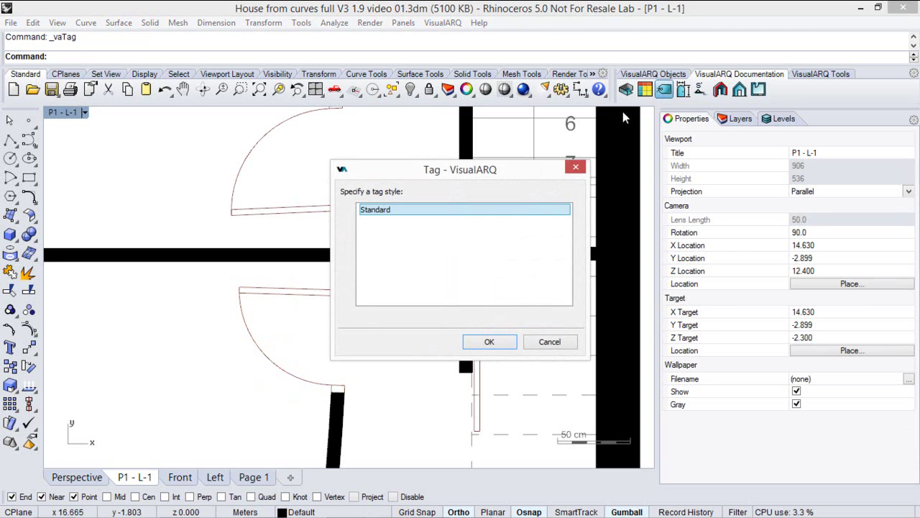
{"action": "left_click", "coordinate": [486, 341]}
{"action": "left_click", "coordinate": [335, 297]}
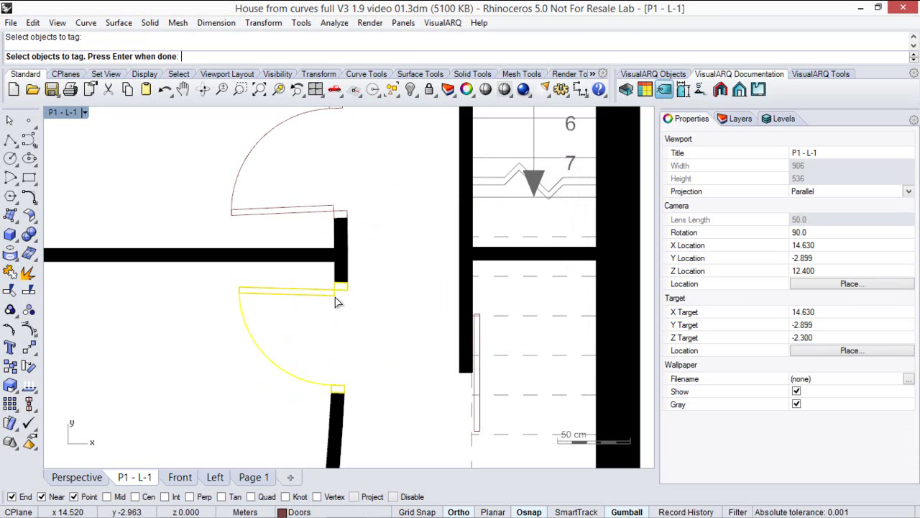
{"action": "key", "text": "Return"}
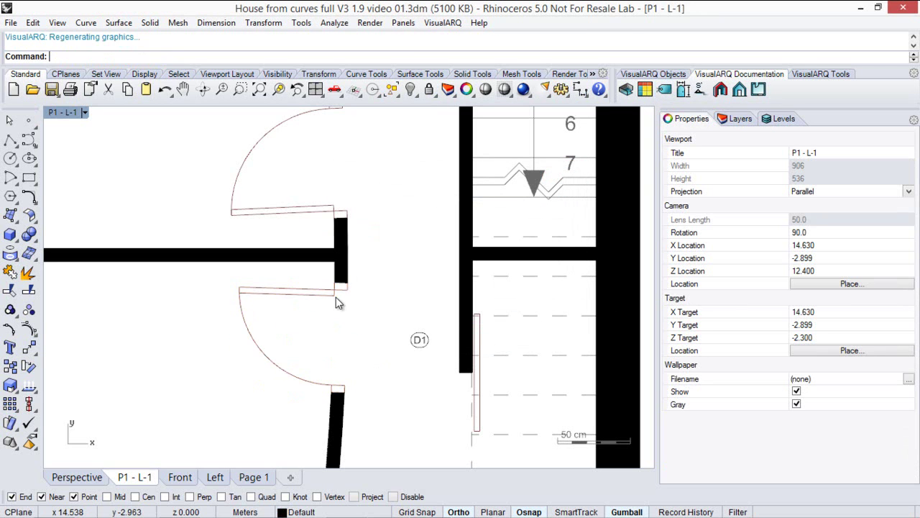
{"action": "left_click", "coordinate": [420, 340]}
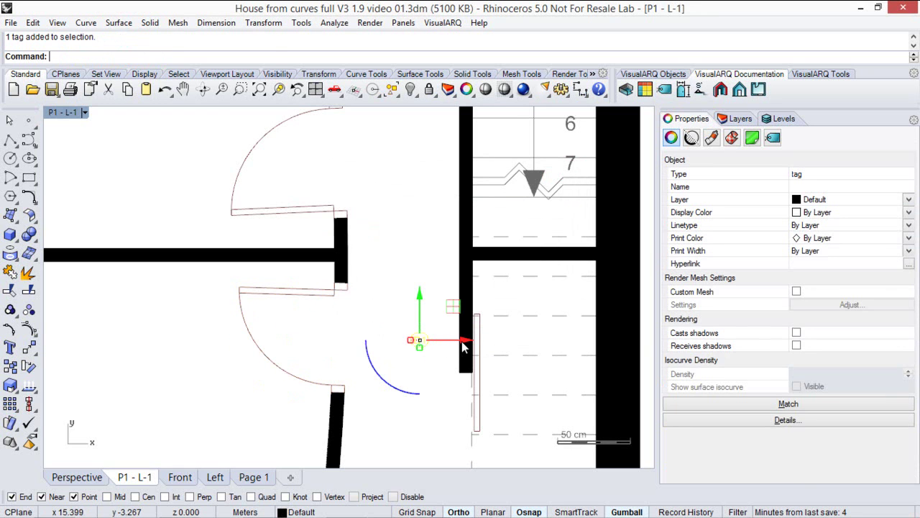
{"action": "left_click_drag", "start_coordinate": [464, 347], "coordinate": [405, 353]}
{"action": "left_click", "coordinate": [407, 386]}
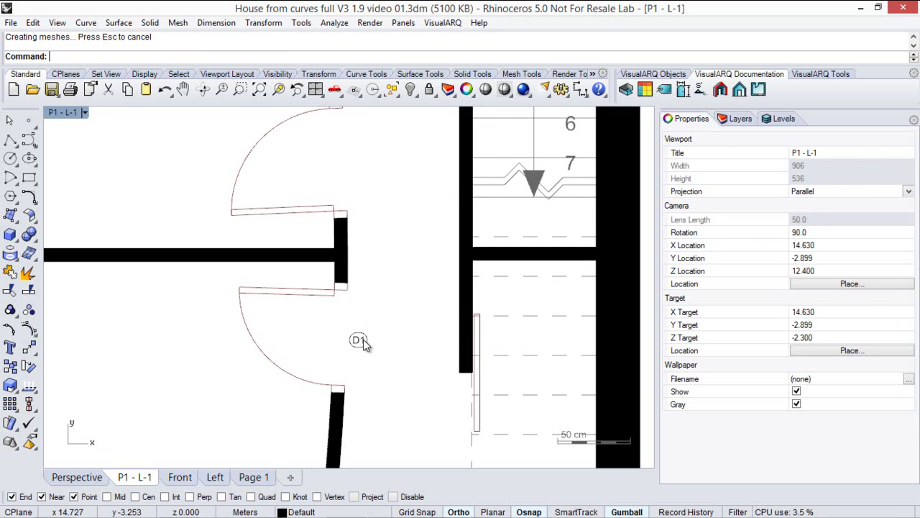
Step: Slide the tagged door down along its curved wall and back to about its starting position
{"action": "left_click", "coordinate": [325, 294]}
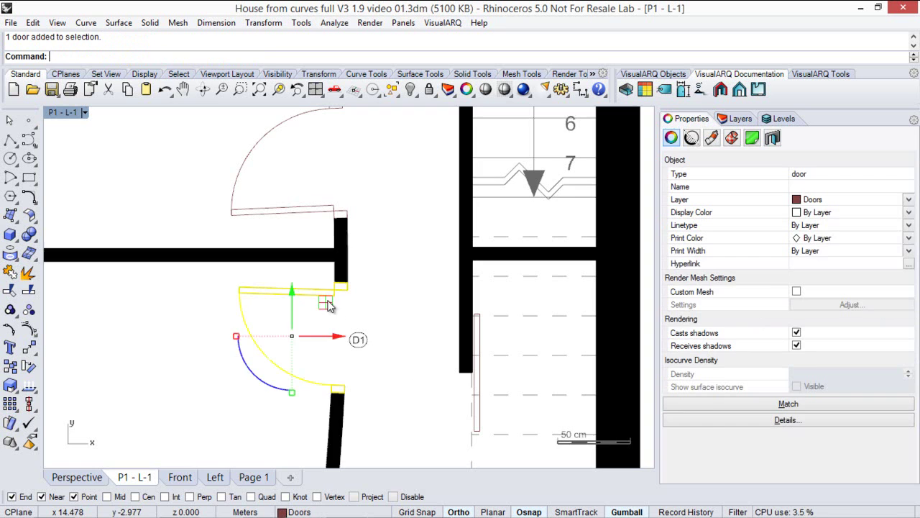
{"action": "left_click_drag", "start_coordinate": [327, 294], "coordinate": [330, 354]}
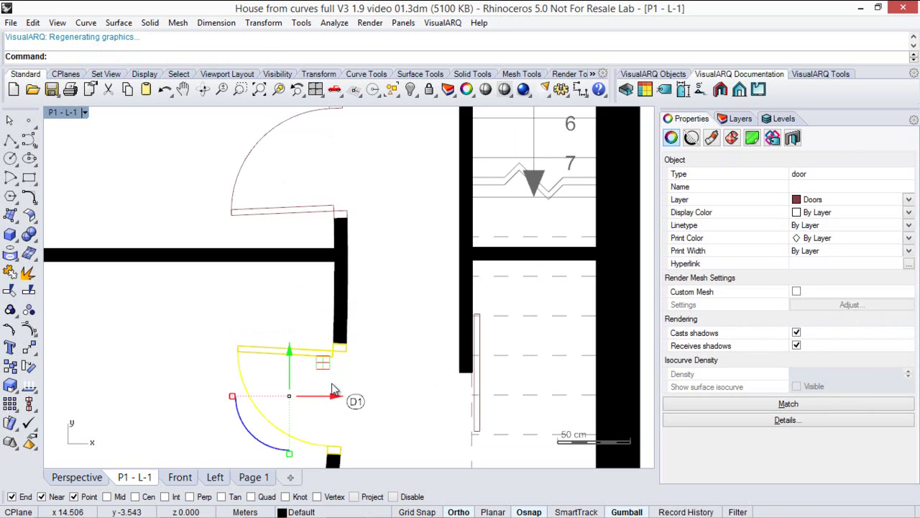
{"action": "left_click_drag", "start_coordinate": [333, 363], "coordinate": [335, 327]}
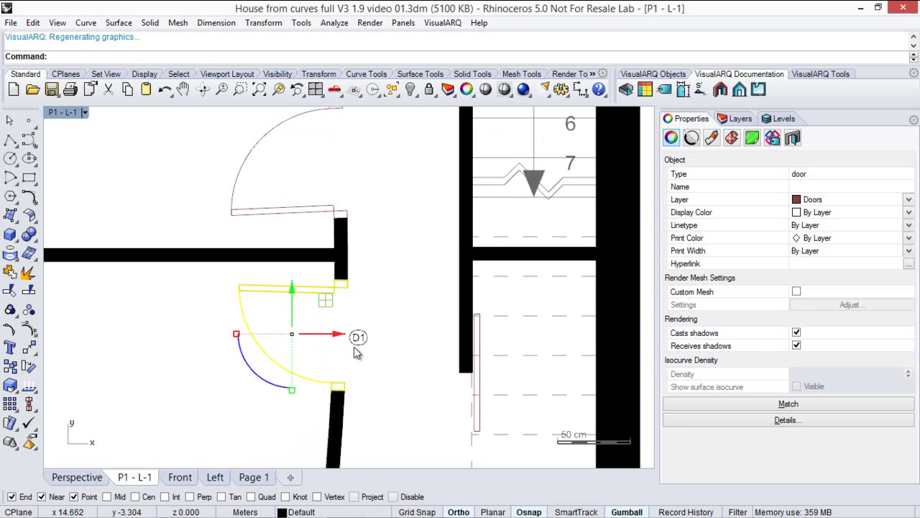
Step: Extend the door tag's format to %<element.tag>% (%<element.width>% so it also shows the door width
{"action": "left_click", "coordinate": [355, 343]}
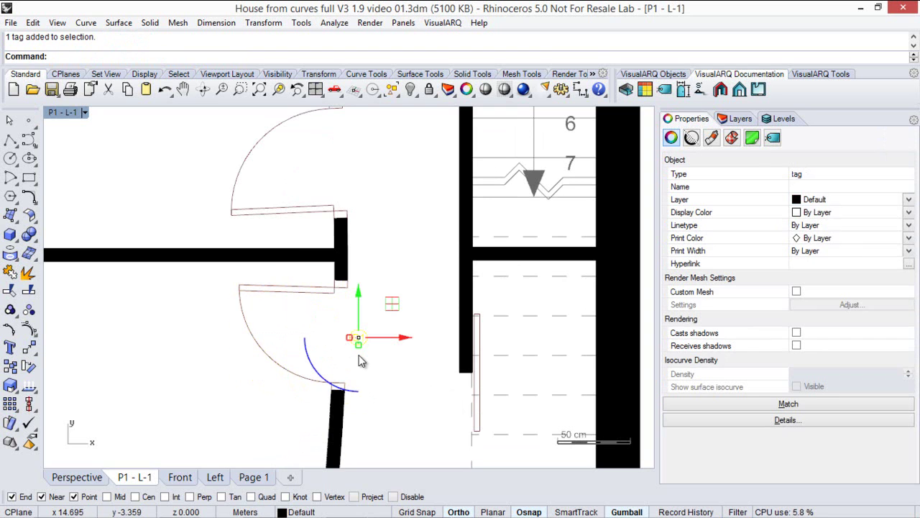
{"action": "left_click", "coordinate": [773, 138]}
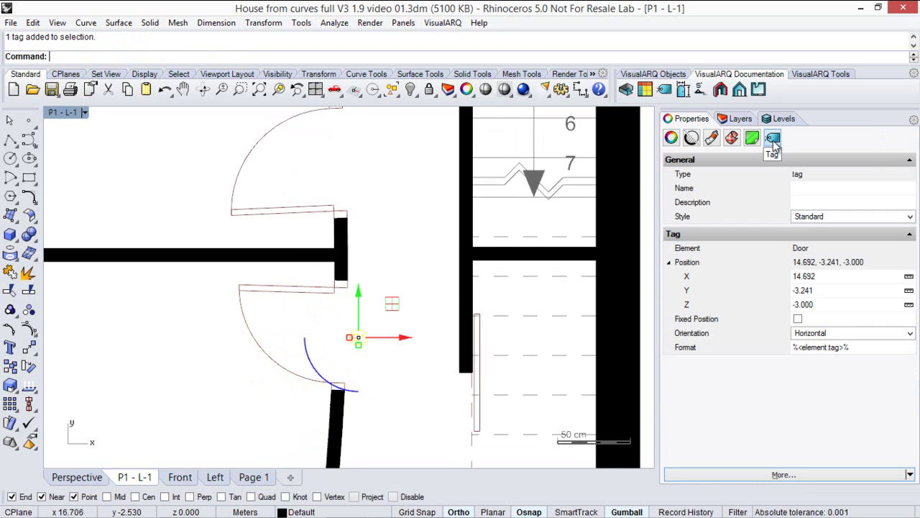
{"action": "left_click_drag", "start_coordinate": [853, 348], "coordinate": [782, 347]}
{"action": "key", "text": "ctrl+c"}
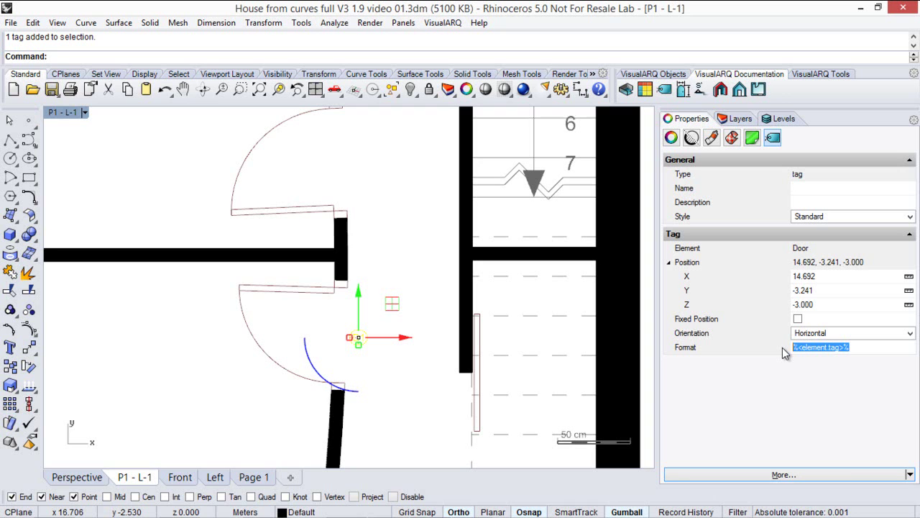
{"action": "left_click", "coordinate": [870, 345]}
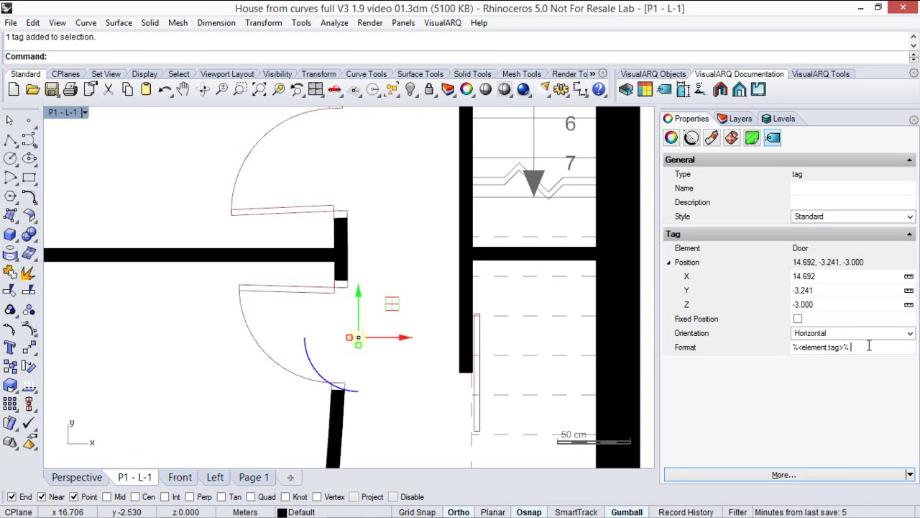
{"action": "type", "text": "("}
{"action": "key", "text": "ctrl+v"}
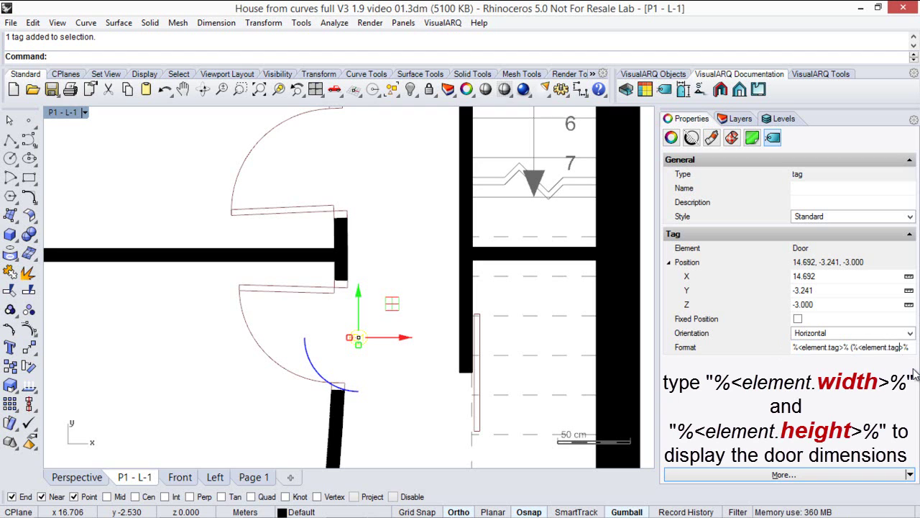
{"action": "key", "text": "Left"}
{"action": "key", "text": "Left"}
{"action": "key", "text": "BackSpace"}
{"action": "key", "text": "BackSpace"}
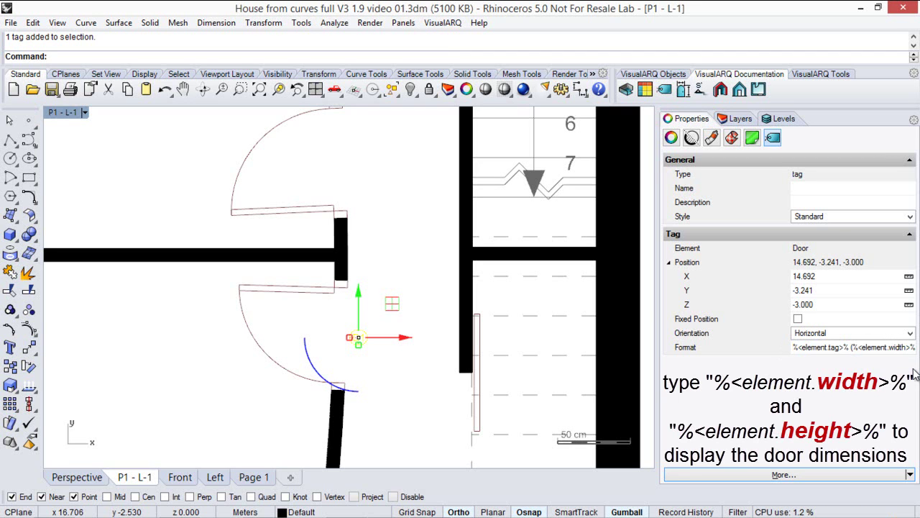
Step: Append - %<element.height>%) to the door tag's format so it also shows the door height
{"action": "key", "text": "Right"}
{"action": "key", "text": "Right"}
{"action": "type", "text": "-"}
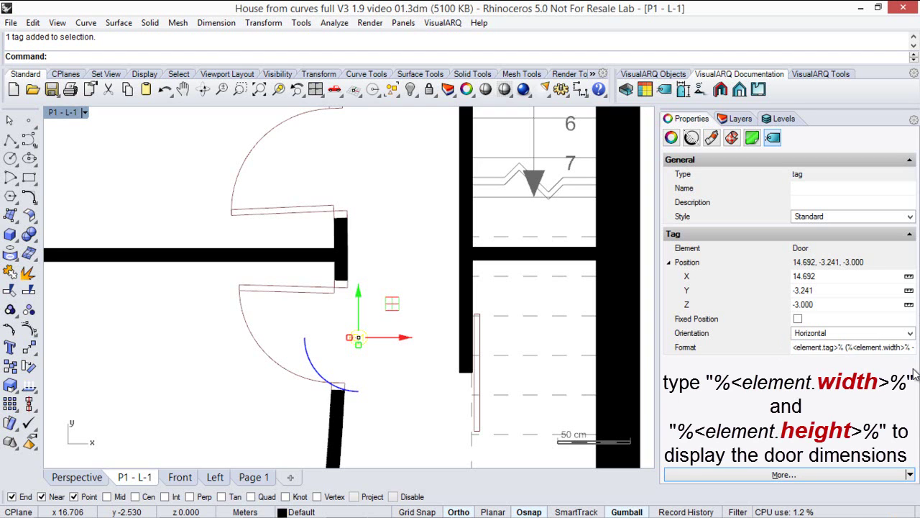
{"action": "key", "text": "ctrl+v"}
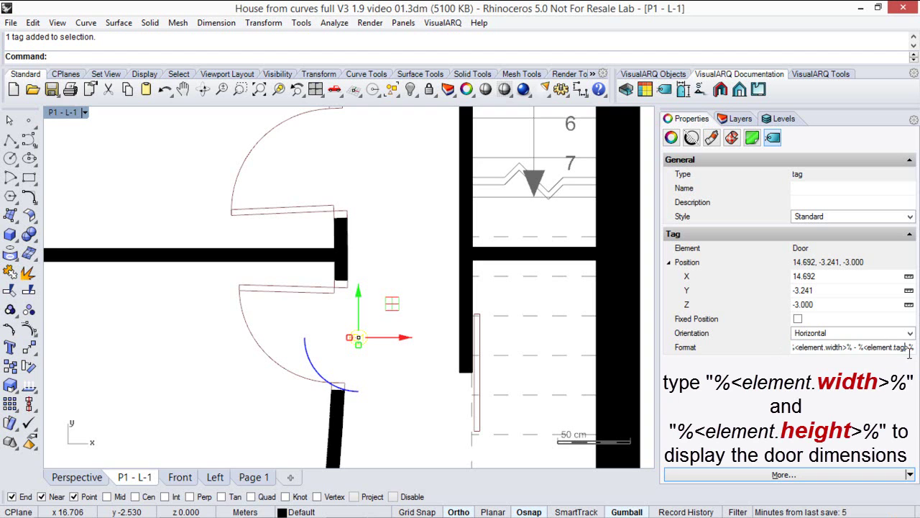
{"action": "key", "text": "Left"}
{"action": "key", "text": "Left"}
{"action": "key", "text": "BackSpace"}
{"action": "key", "text": "BackSpace"}
{"action": "key", "text": "BackSpace"}
{"action": "type", "text": "heig"}
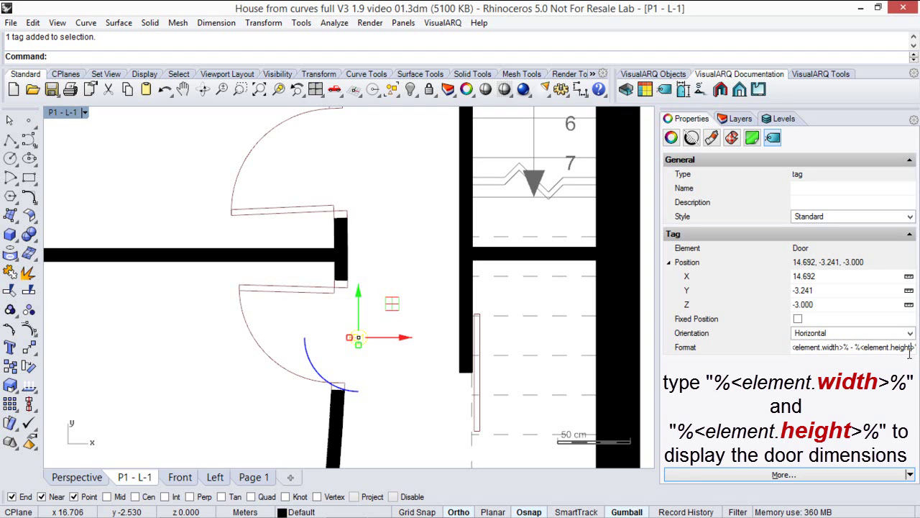
{"action": "key", "text": "End"}
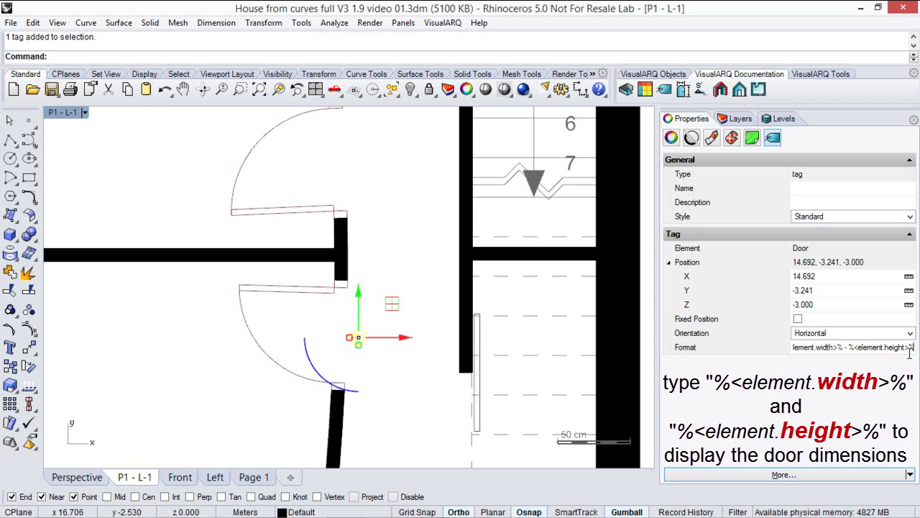
{"action": "type", "text": ")"}
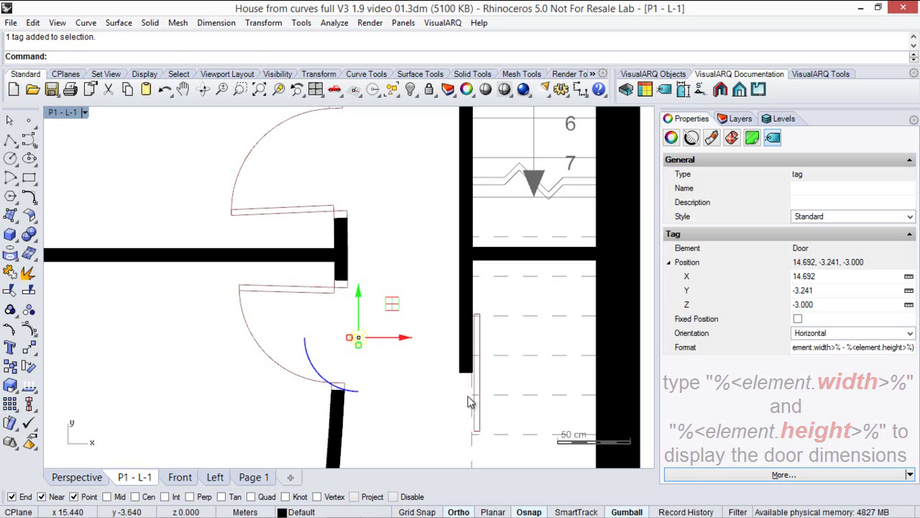
{"action": "key", "text": "Return"}
{"action": "left_click", "coordinate": [333, 357]}
{"action": "scroll", "coordinate": [333, 358], "scroll_direction": "up", "scroll_amount": 3}
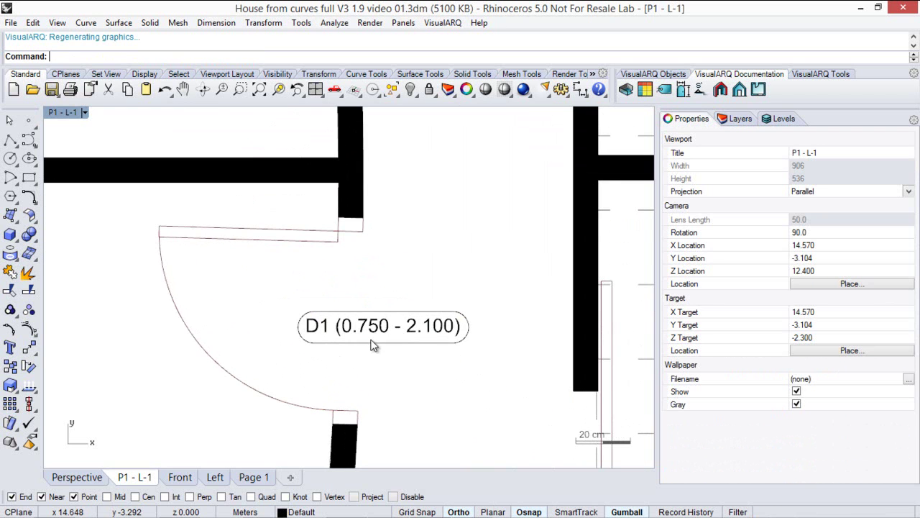
Step: Set the tagged door's width to 0.700 and its height to 2.000
{"action": "left_click", "coordinate": [314, 240]}
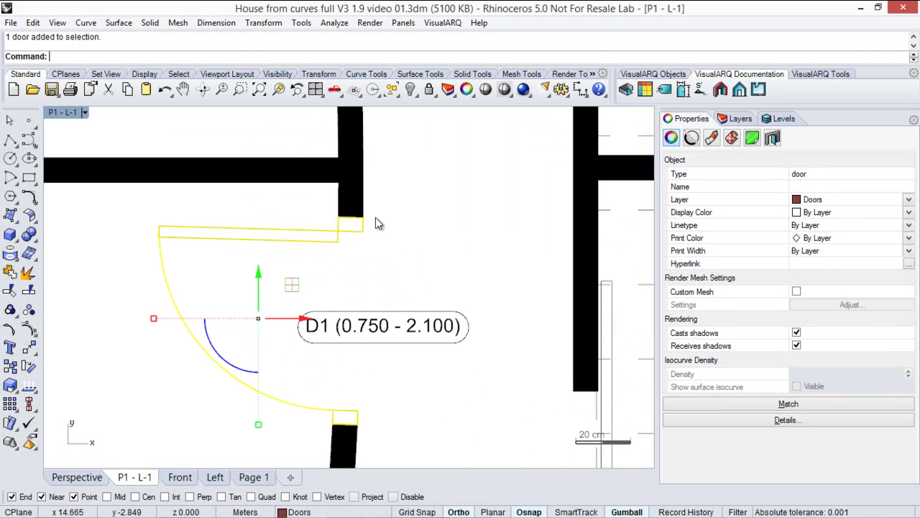
{"action": "left_click", "coordinate": [771, 137]}
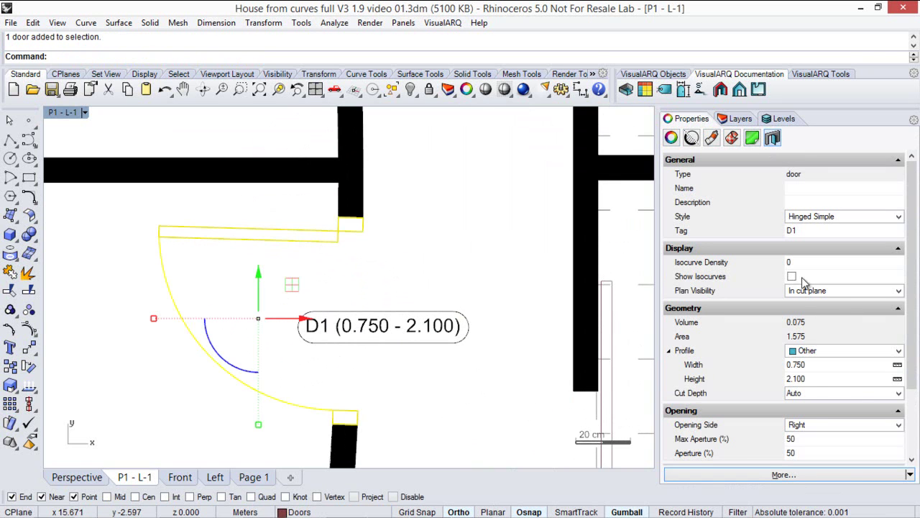
{"action": "left_click_drag", "start_coordinate": [816, 367], "coordinate": [798, 366]}
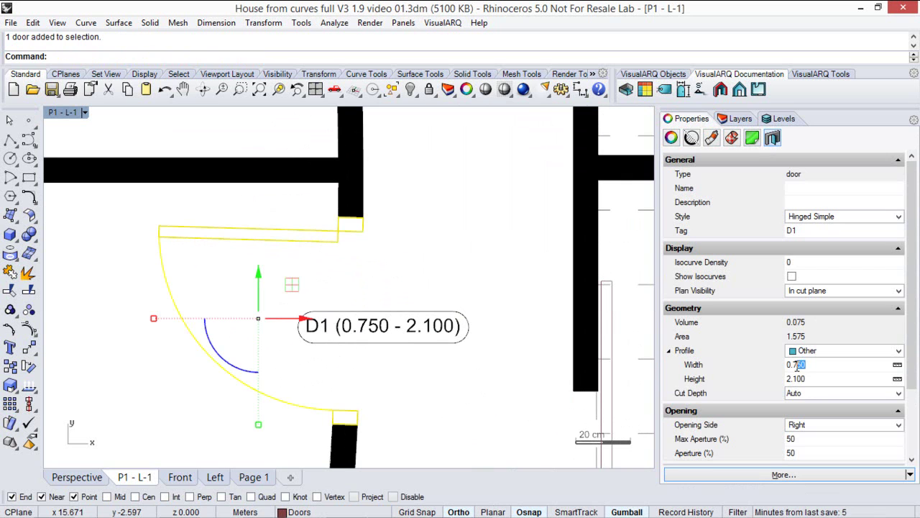
{"action": "left_click", "coordinate": [804, 379]}
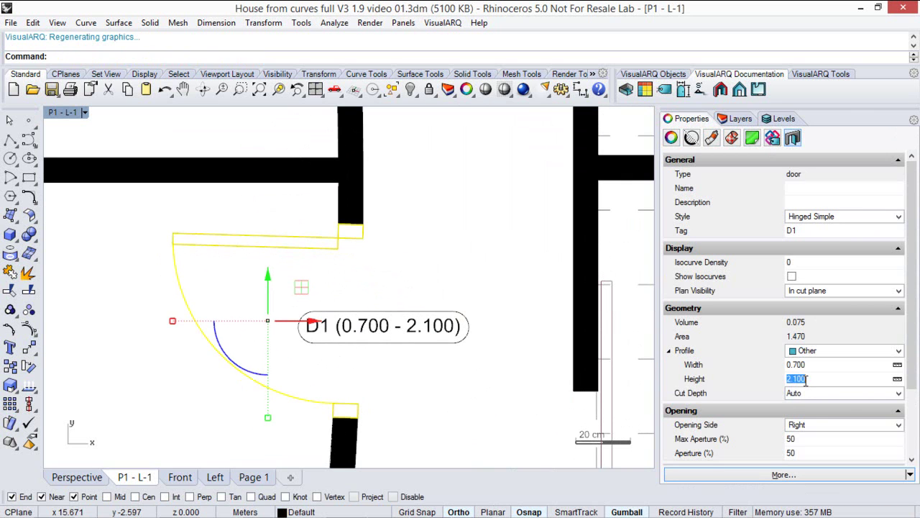
{"action": "left_click_drag", "start_coordinate": [811, 380], "coordinate": [795, 382]}
{"action": "type", "text": "000"}
{"action": "key", "text": "Return"}
{"action": "left_click", "coordinate": [455, 403]}
Step: Change the orientation of the D1 door tag first to Vertical and finally to Aligned
{"action": "right_click_drag", "start_coordinate": [434, 364], "coordinate": [409, 334]}
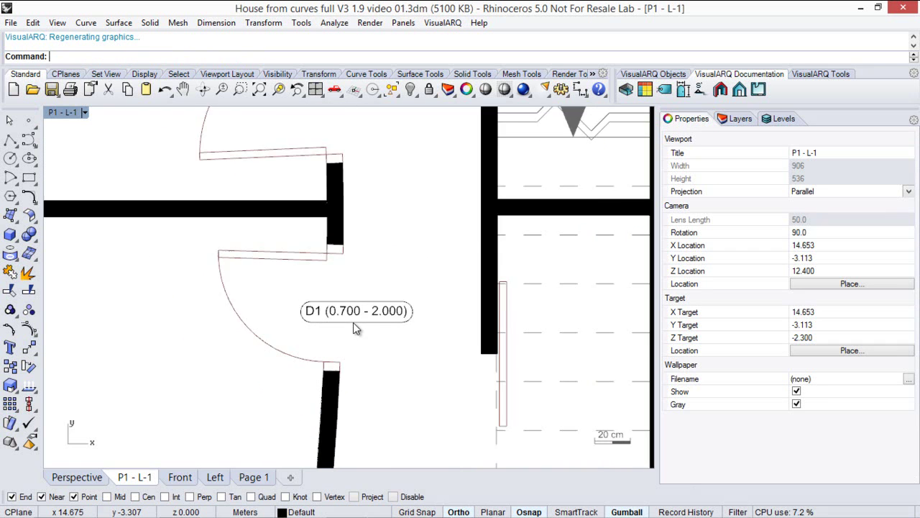
{"action": "scroll", "coordinate": [353, 322], "scroll_direction": "down", "scroll_amount": 2}
{"action": "right_click_drag", "start_coordinate": [353, 322], "coordinate": [343, 261]}
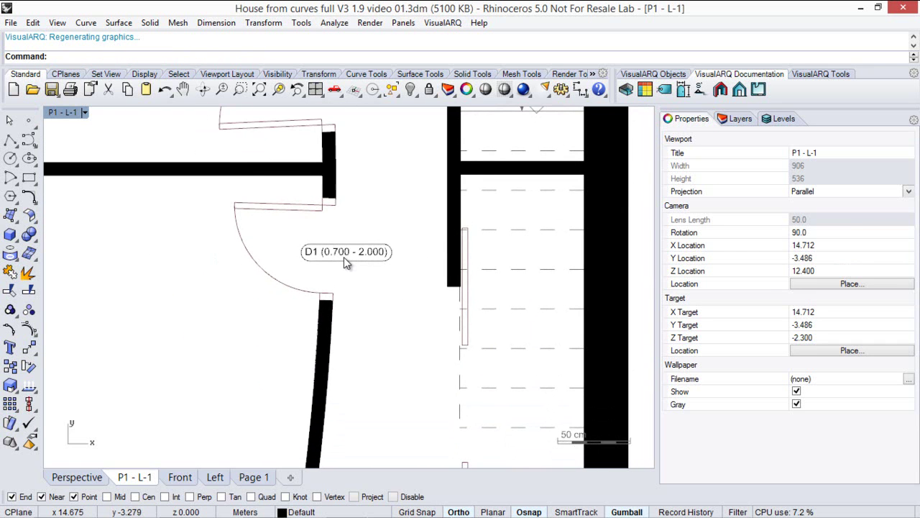
{"action": "left_click", "coordinate": [344, 257]}
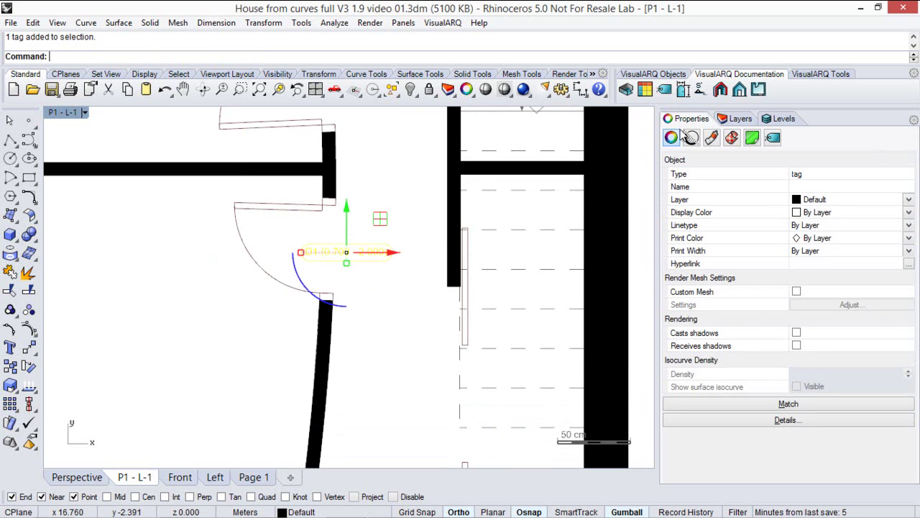
{"action": "left_click", "coordinate": [773, 138]}
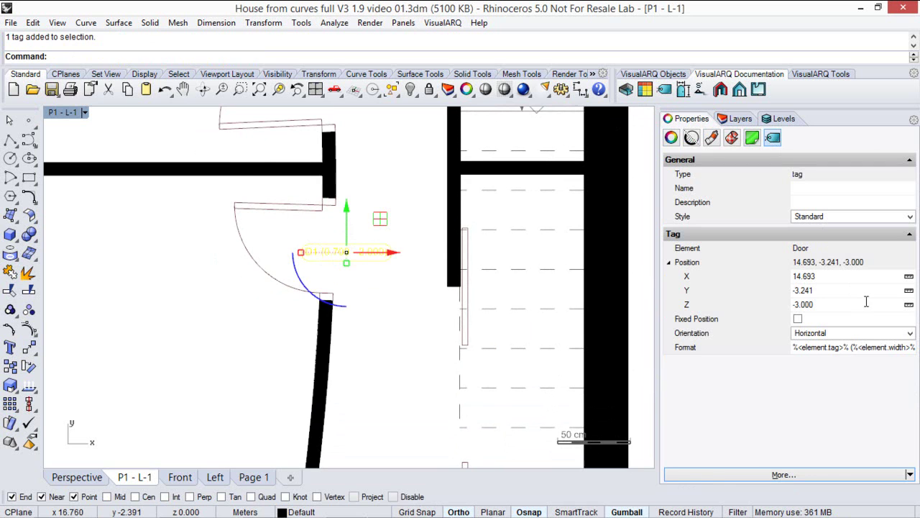
{"action": "left_click", "coordinate": [876, 338]}
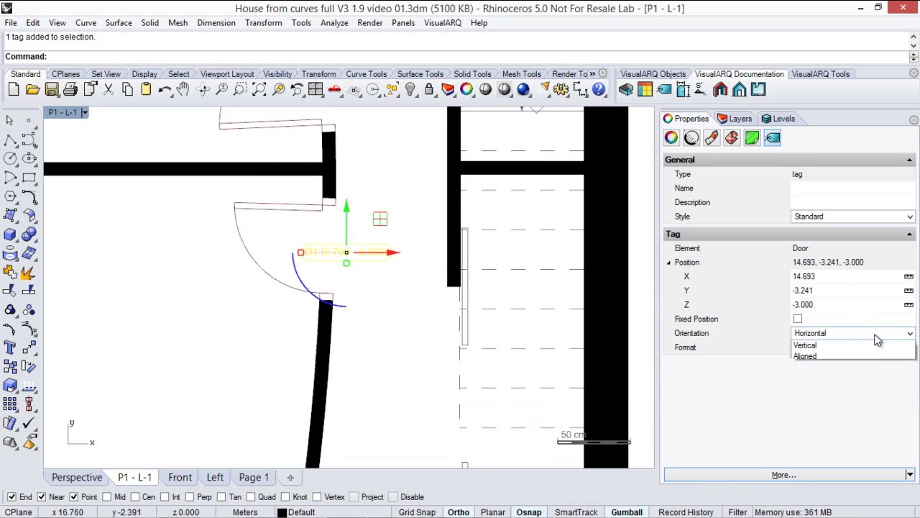
{"action": "left_click", "coordinate": [816, 357]}
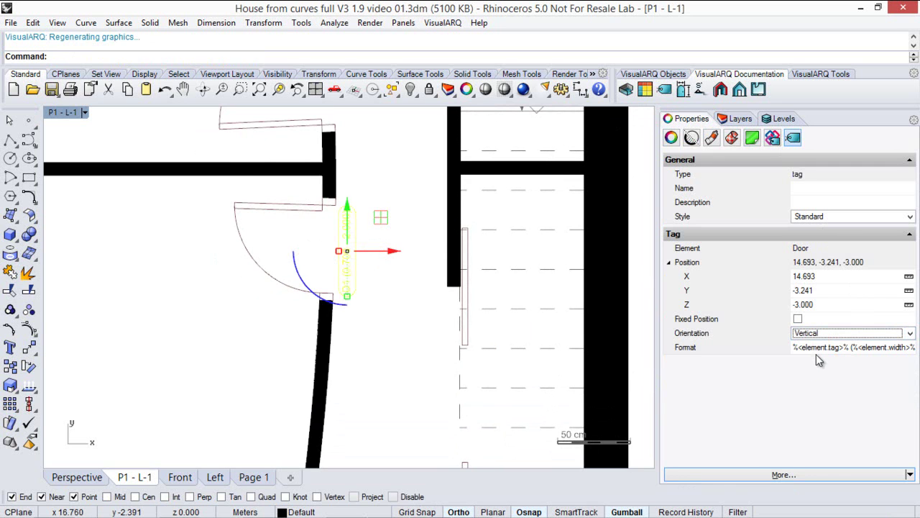
{"action": "left_click", "coordinate": [839, 334]}
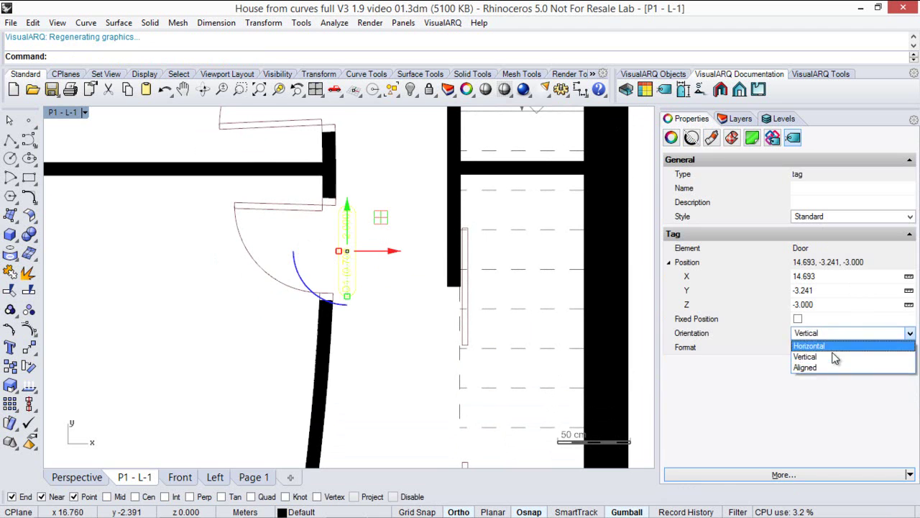
{"action": "left_click", "coordinate": [831, 368]}
{"action": "left_click", "coordinate": [365, 356]}
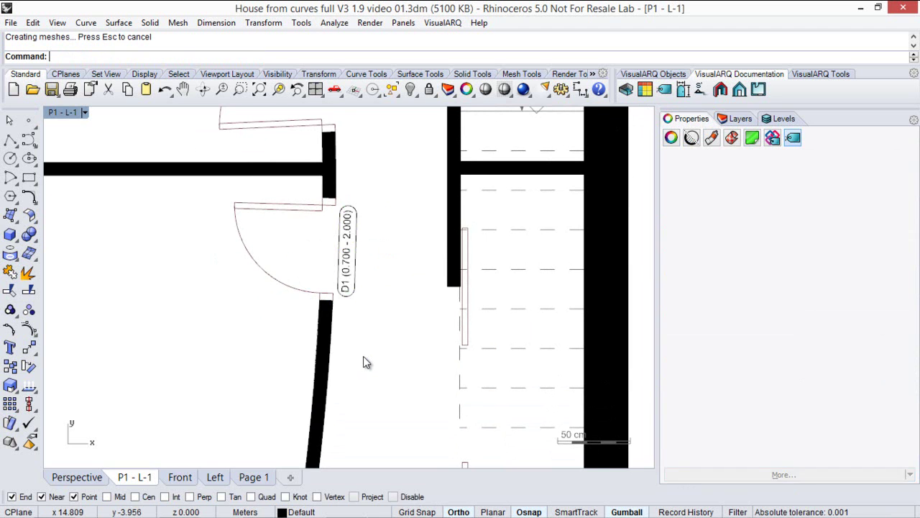
Step: Move the tagged door down along its curved wall until it sits close to the lower partition wall
{"action": "right_click_drag", "start_coordinate": [372, 326], "coordinate": [404, 226]}
{"action": "left_click_drag", "start_coordinate": [341, 192], "coordinate": [291, 440]}
{"action": "right_click_drag", "start_coordinate": [340, 391], "coordinate": [357, 263]}
{"action": "scroll", "coordinate": [359, 266], "scroll_direction": "up", "scroll_amount": 1}
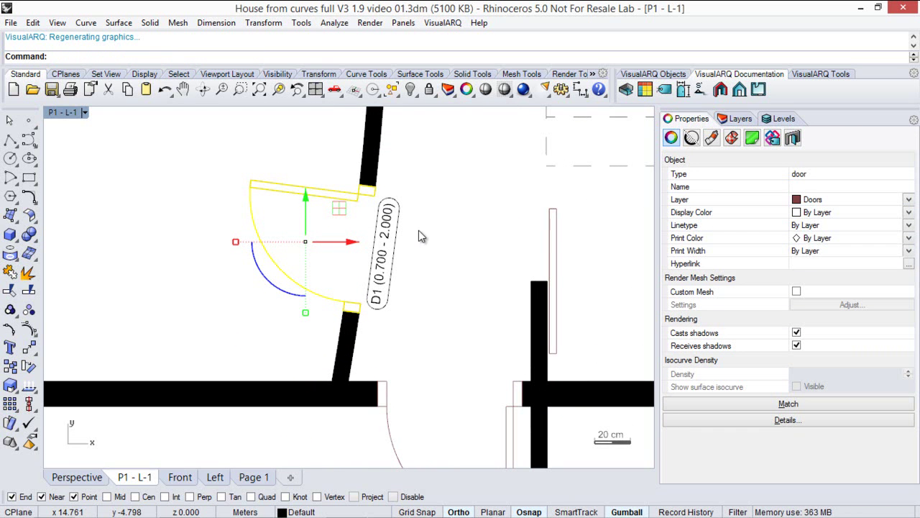
{"action": "left_click", "coordinate": [420, 206]}
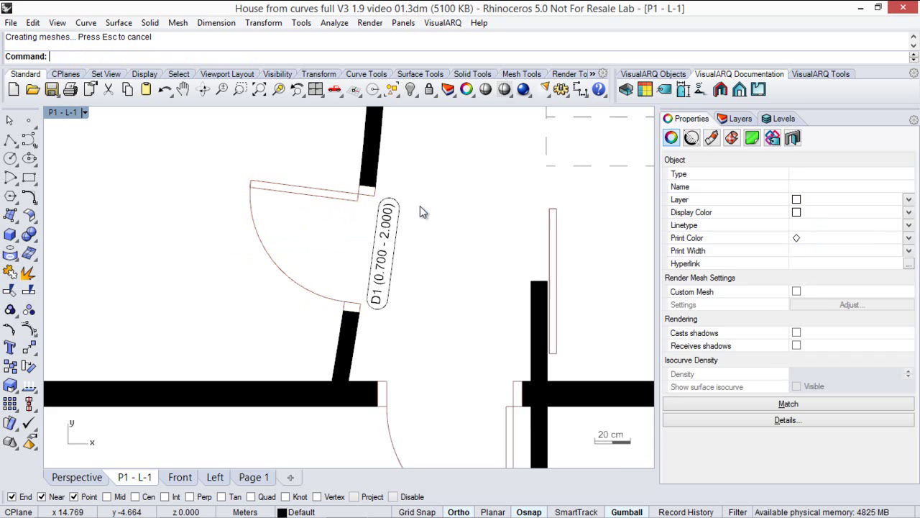
Step: Set the text height of the Standard tag style to 0.07, keeping the Arial font
{"action": "scroll", "coordinate": [421, 185], "scroll_direction": "down", "scroll_amount": 2}
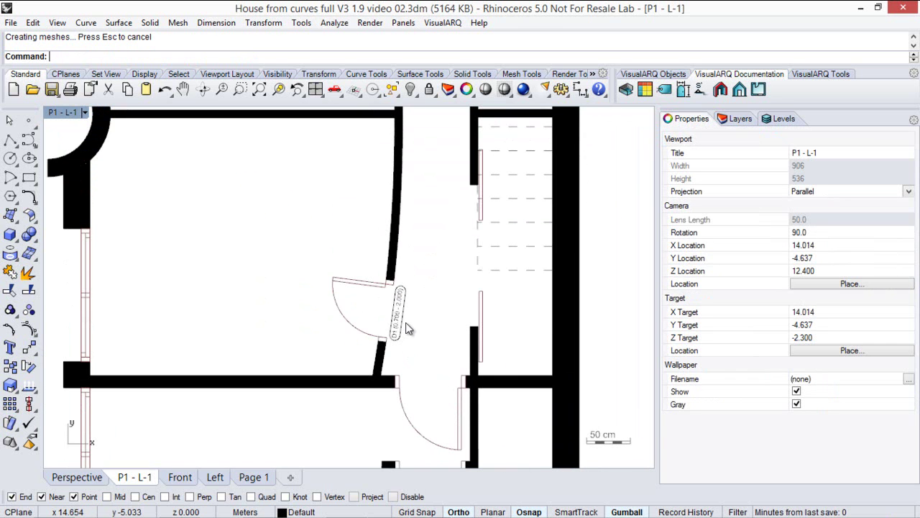
{"action": "scroll", "coordinate": [407, 325], "scroll_direction": "up", "scroll_amount": 8}
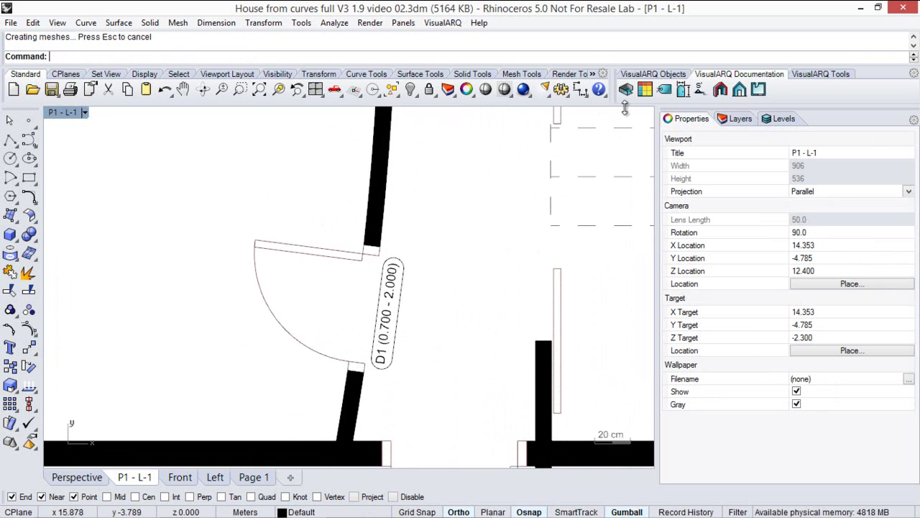
{"action": "right_click", "coordinate": [666, 89]}
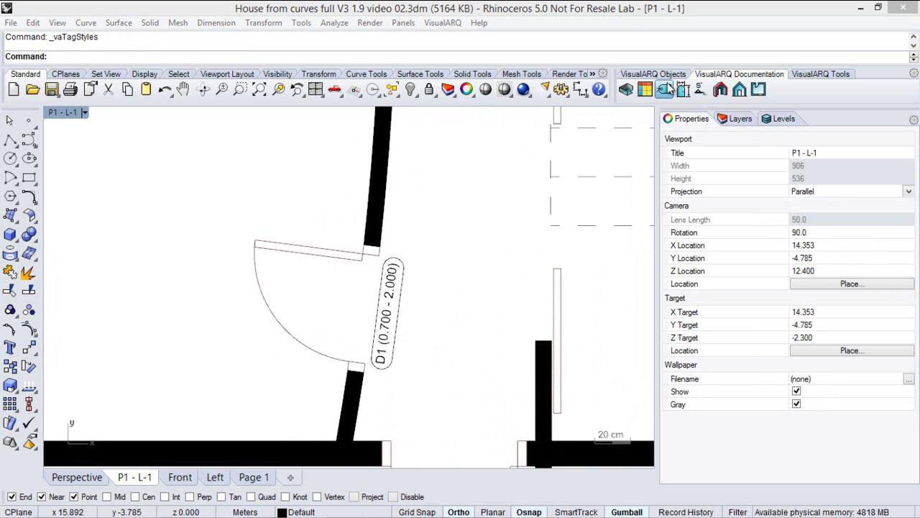
{"action": "left_click_drag", "start_coordinate": [674, 156], "coordinate": [805, 135]}
{"action": "left_click", "coordinate": [488, 184]}
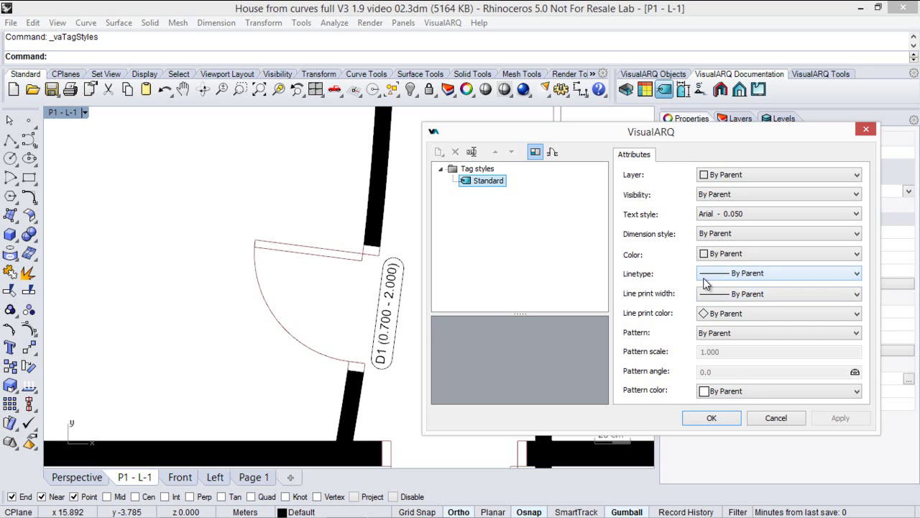
{"action": "left_click", "coordinate": [737, 214]}
{"action": "left_click", "coordinate": [727, 241]}
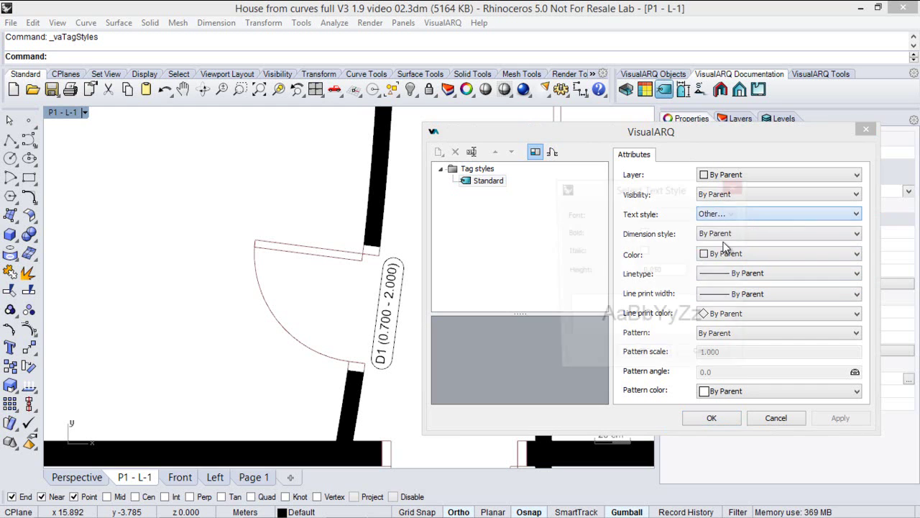
{"action": "left_click_drag", "start_coordinate": [654, 271], "coordinate": [666, 271]}
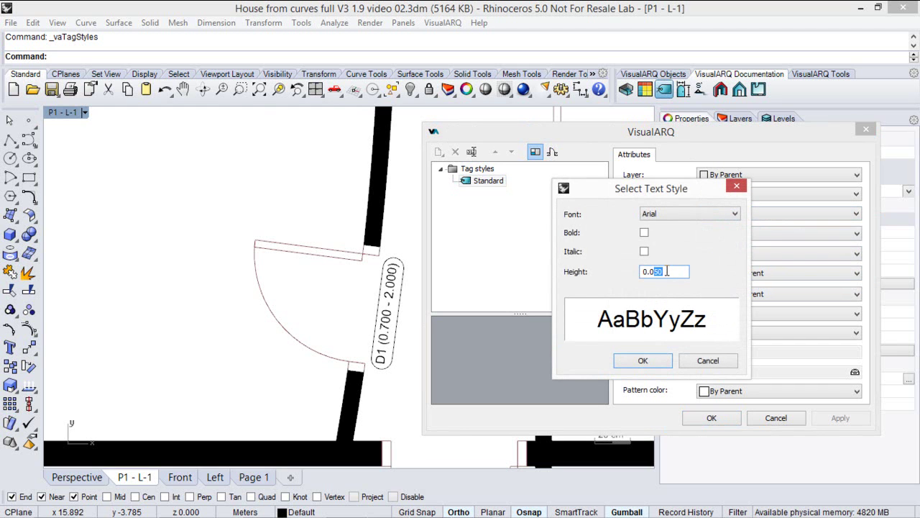
{"action": "left_click", "coordinate": [672, 363]}
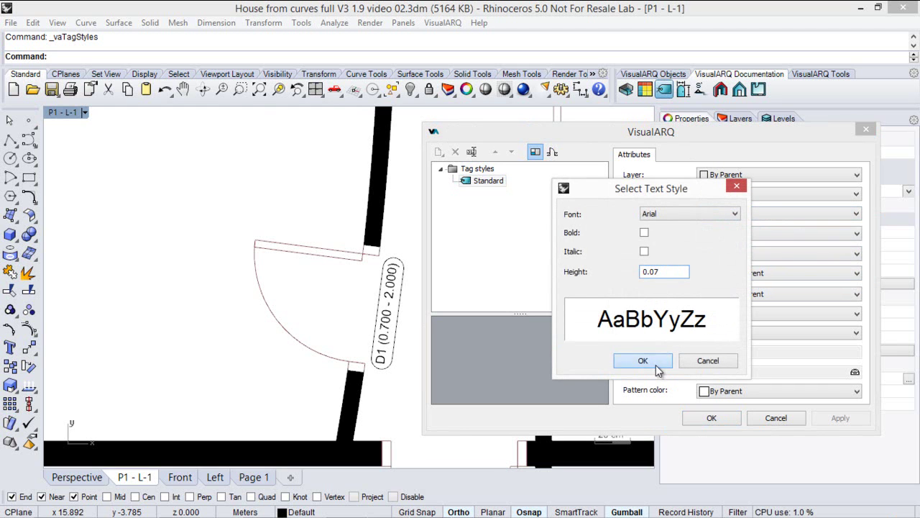
{"action": "left_click", "coordinate": [719, 419]}
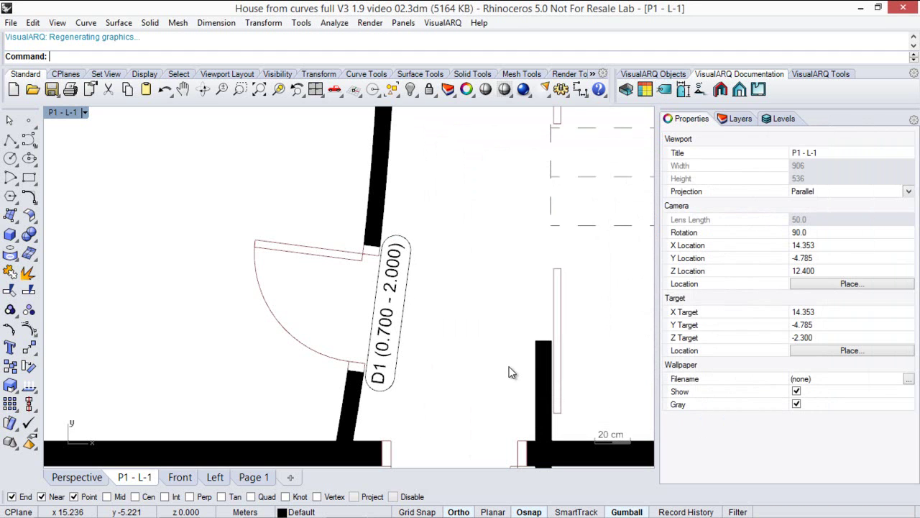
Step: Shift the enlarged D1 tag slightly to the right so it clears the door opening and wall
{"action": "left_click_drag", "start_coordinate": [386, 322], "coordinate": [400, 322]}
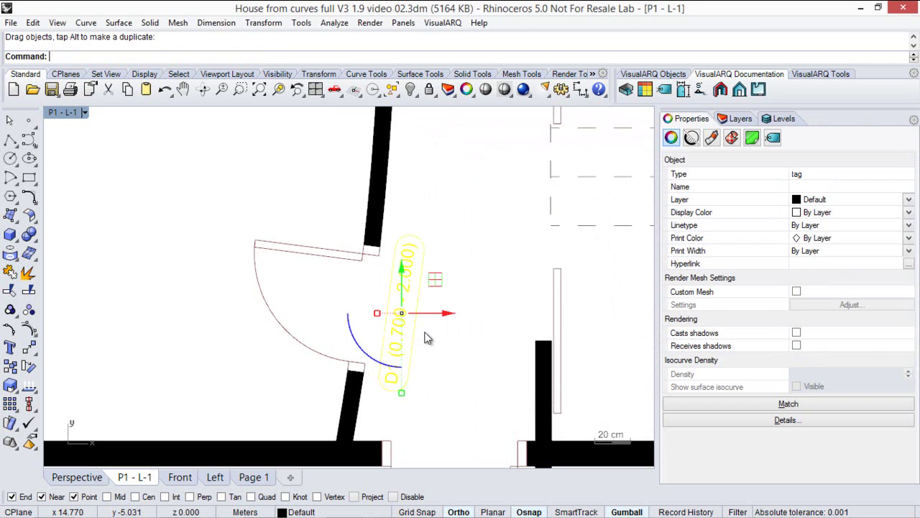
{"action": "left_click", "coordinate": [428, 335]}
{"action": "key", "text": "Escape"}
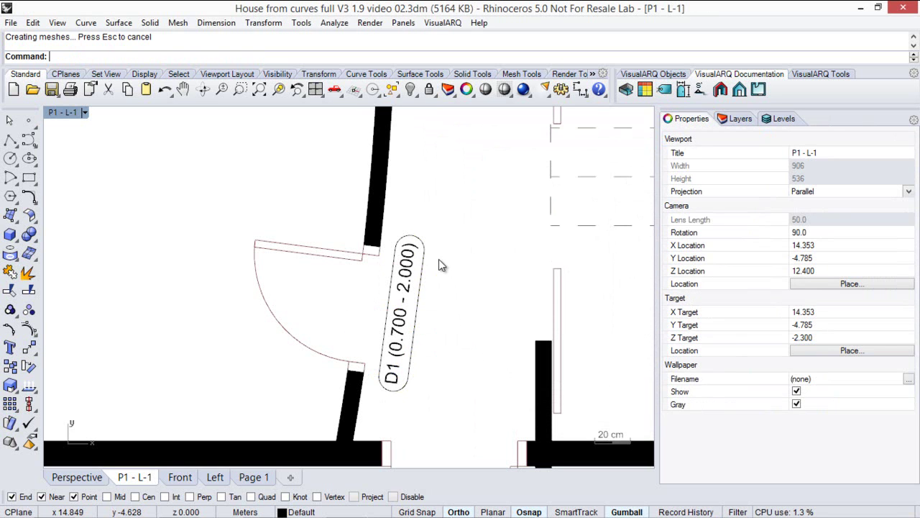
Step: Start an opening elevation and pick all doors and windows of the whole house in the Perspective view
{"action": "scroll", "coordinate": [441, 265], "scroll_direction": "down", "scroll_amount": 5}
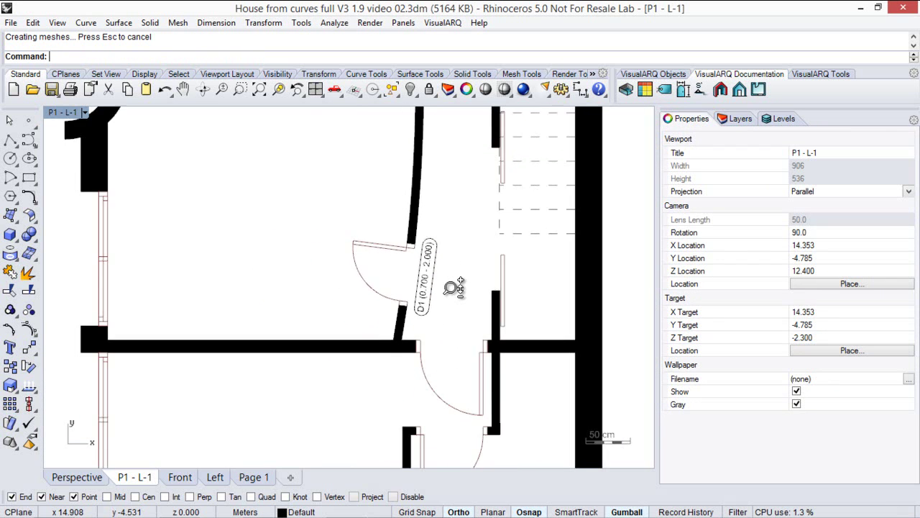
{"action": "scroll", "coordinate": [455, 301], "scroll_direction": "down", "scroll_amount": 6}
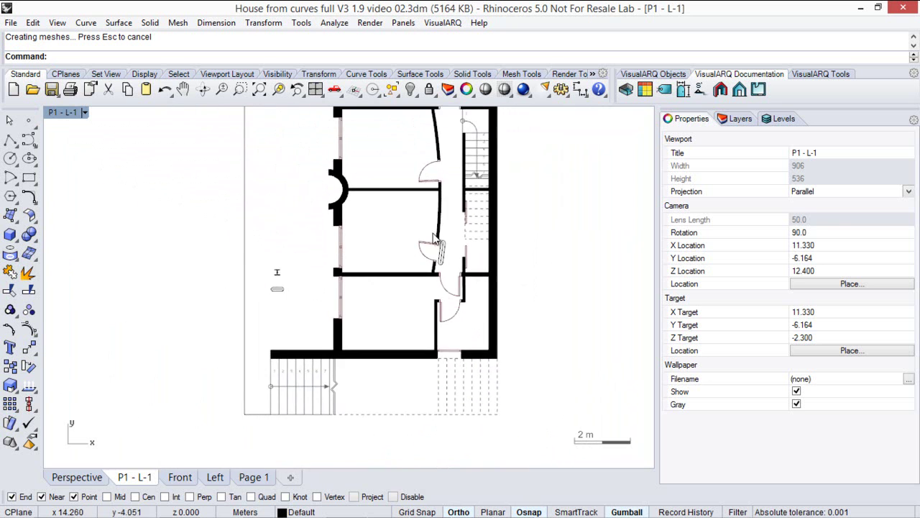
{"action": "right_click_drag", "start_coordinate": [433, 243], "coordinate": [426, 293]}
{"action": "scroll", "coordinate": [428, 297], "scroll_direction": "down", "scroll_amount": 4}
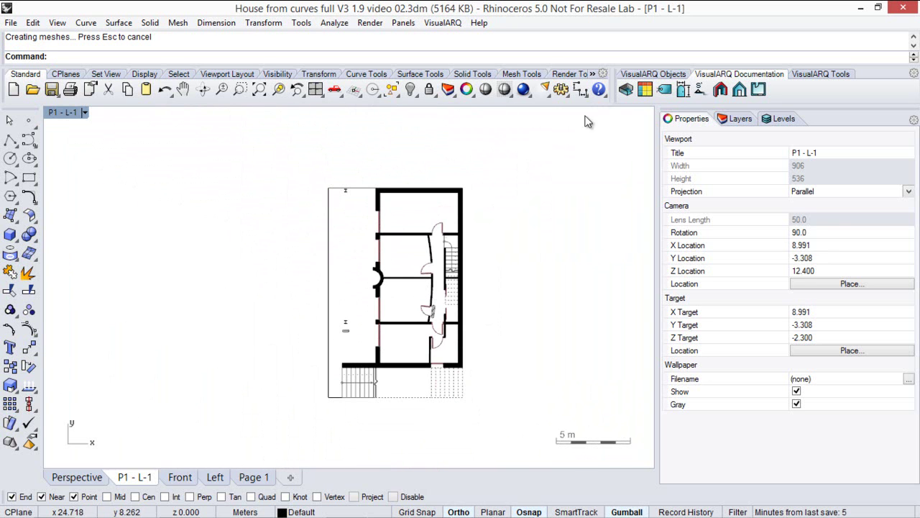
{"action": "left_click", "coordinate": [682, 90]}
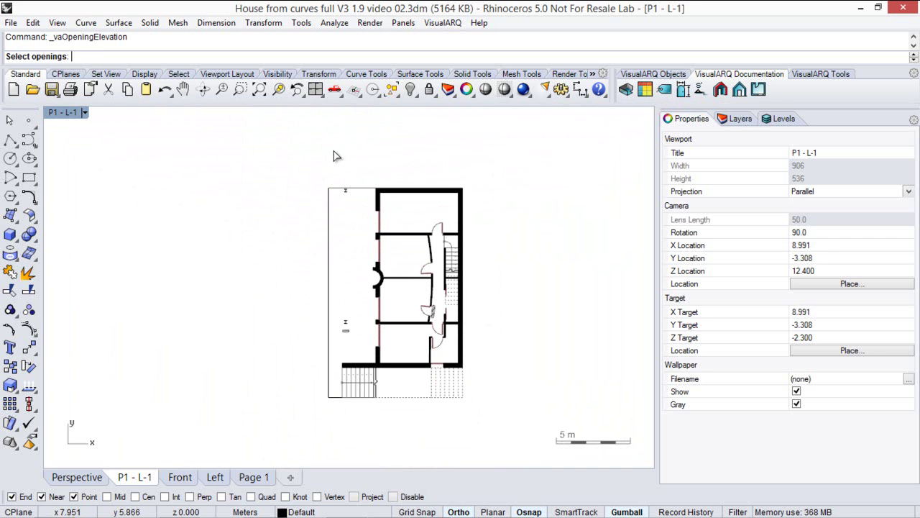
{"action": "left_click", "coordinate": [93, 477]}
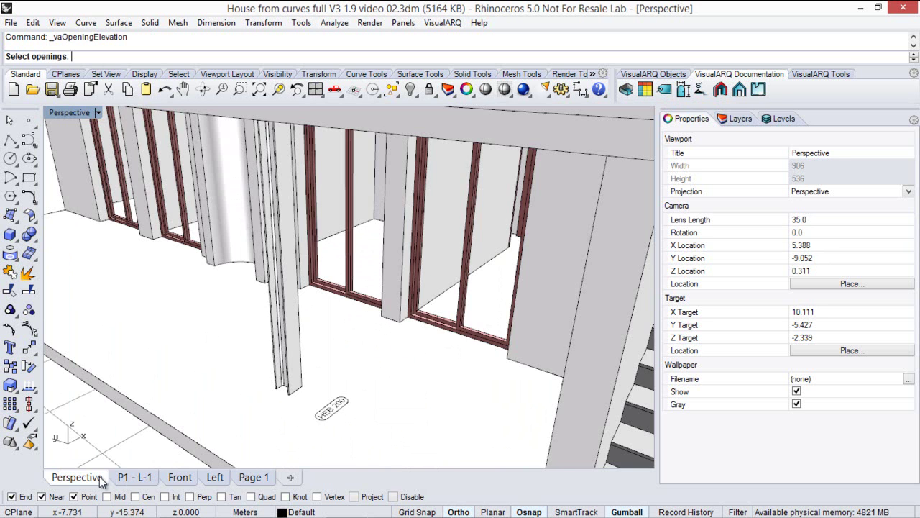
{"action": "scroll", "coordinate": [226, 386], "scroll_direction": "down", "scroll_amount": 8}
{"action": "left_click_drag", "start_coordinate": [105, 169], "coordinate": [454, 435]}
{"action": "key", "text": "Return"}
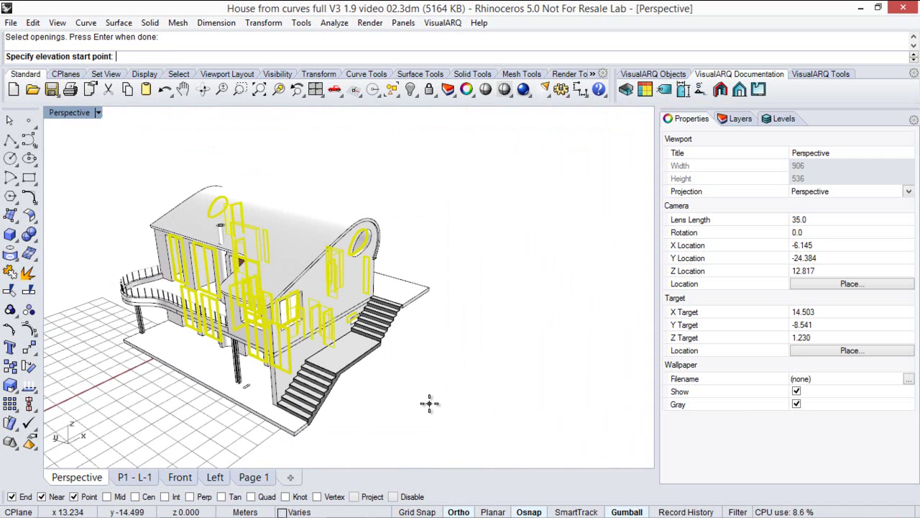
Step: Place the opening elevations on a horizontal line about 19 m long above the house plan in P1 - L-1
{"action": "left_click", "coordinate": [135, 475]}
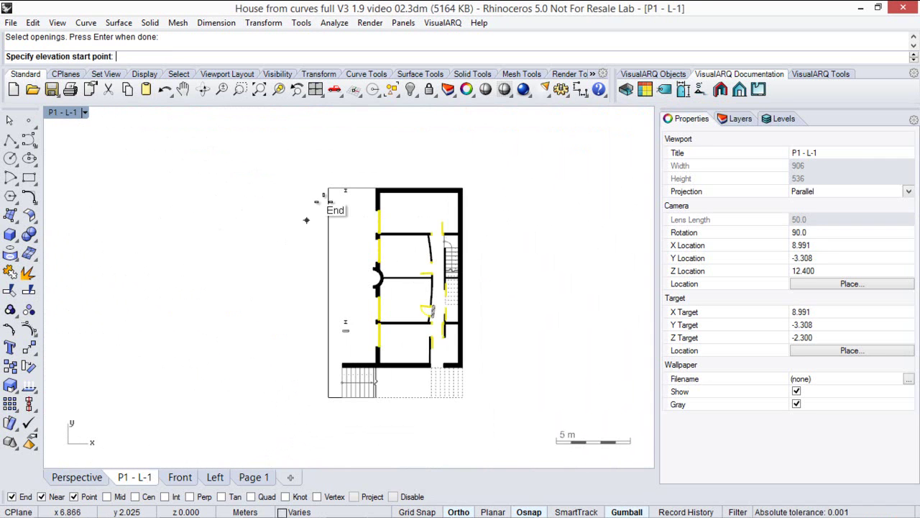
{"action": "right_click_drag", "start_coordinate": [311, 237], "coordinate": [285, 271]}
{"action": "left_click", "coordinate": [249, 261]}
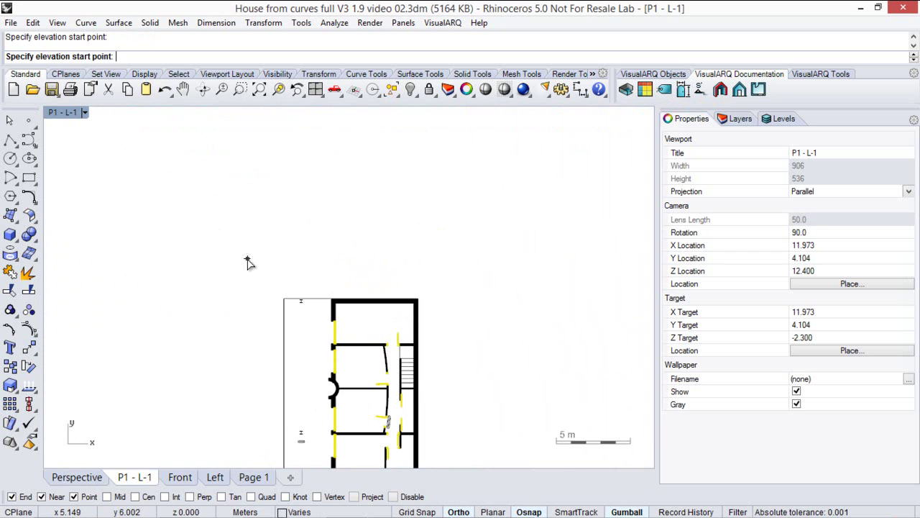
{"action": "left_click", "coordinate": [535, 296]}
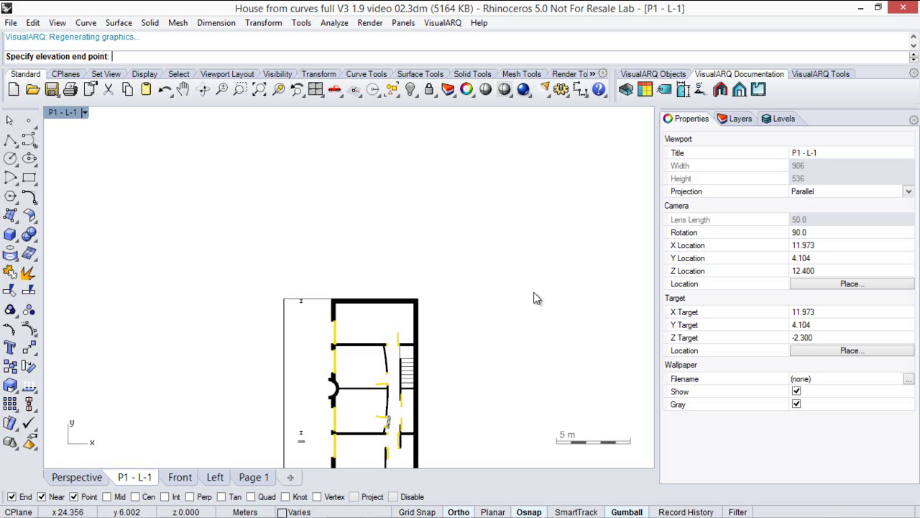
{"action": "right_click_drag", "start_coordinate": [533, 292], "coordinate": [493, 288]}
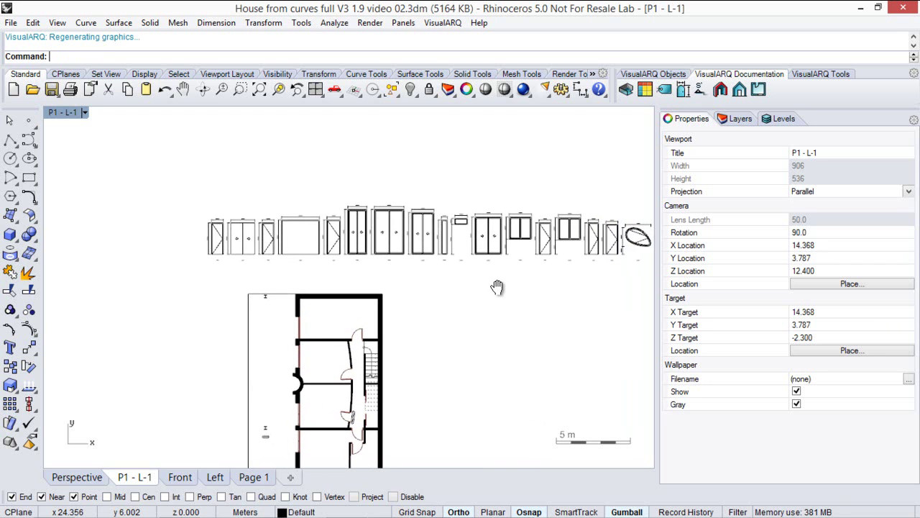
Step: Examine the dimensions and tag of the D6 door elevation and its neighbours in the new row
{"action": "scroll", "coordinate": [333, 261], "scroll_direction": "up", "scroll_amount": 15}
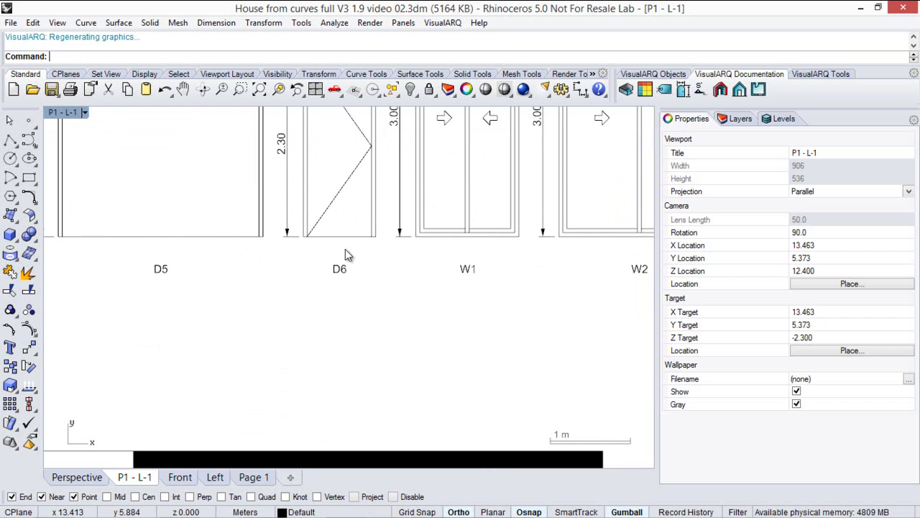
{"action": "left_click", "coordinate": [351, 238]}
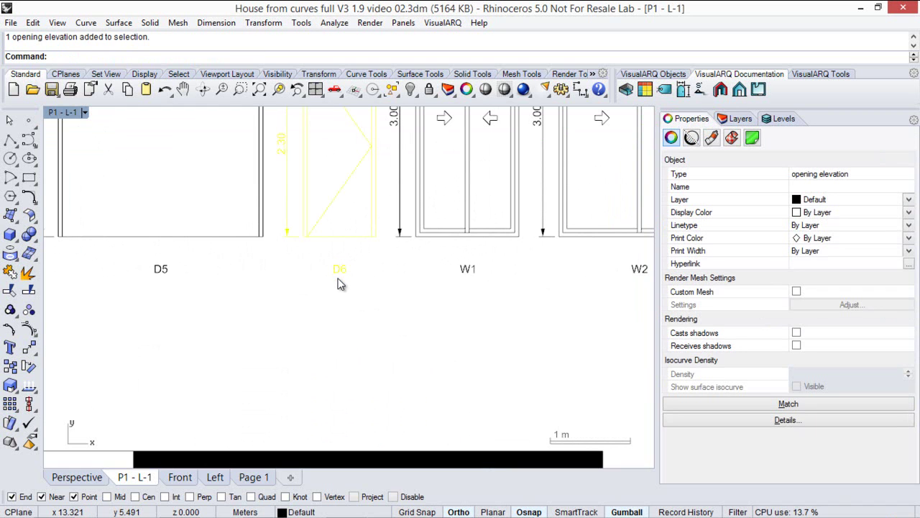
{"action": "key", "text": "Escape"}
{"action": "scroll", "coordinate": [281, 279], "scroll_direction": "down", "scroll_amount": 12}
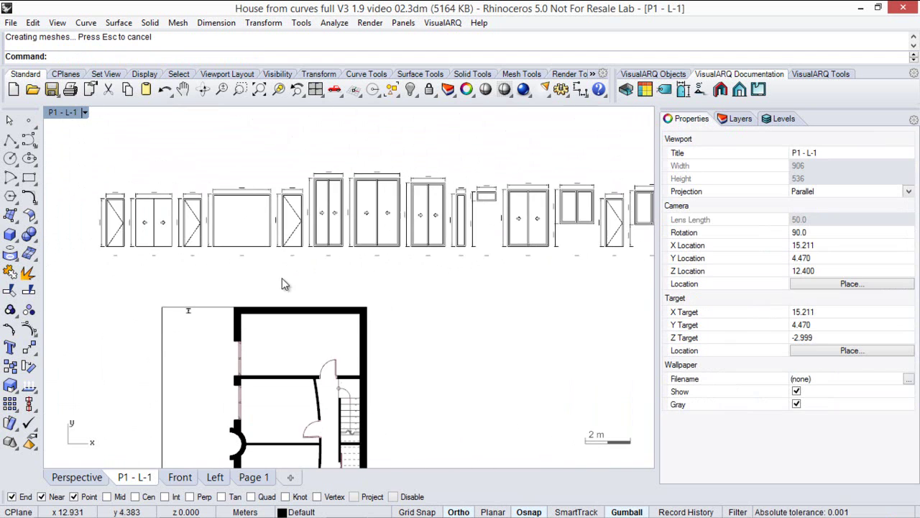
Step: Tag the interior doors around the corridor and the four windows along the facade of the L-1 plan, using the Standard tag style
{"action": "right_click_drag", "start_coordinate": [328, 402], "coordinate": [319, 219]}
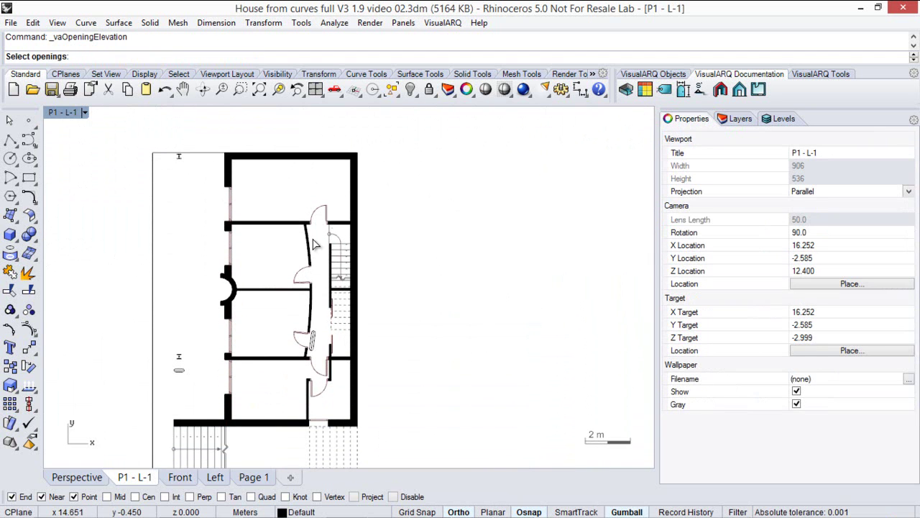
{"action": "left_click", "coordinate": [663, 90]}
{"action": "right_click", "coordinate": [354, 151]}
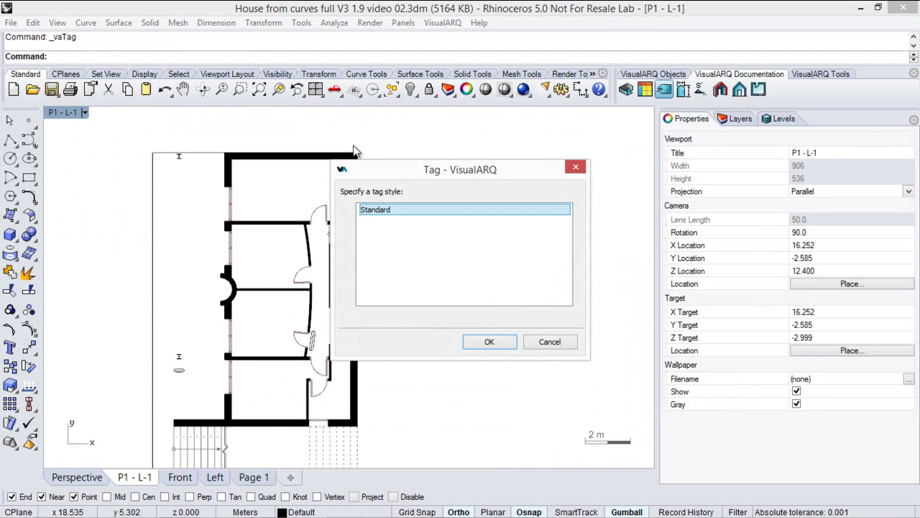
{"action": "left_click", "coordinate": [474, 341]}
{"action": "left_click", "coordinate": [326, 215]}
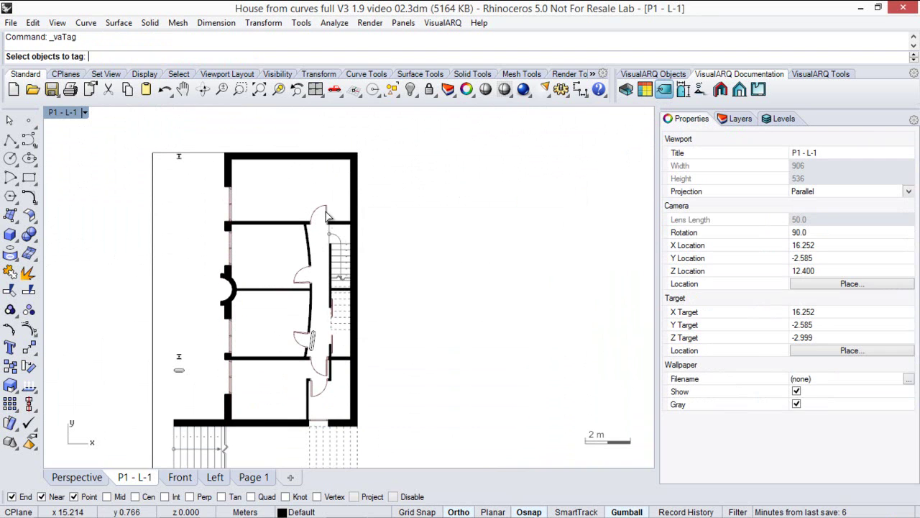
{"action": "left_click", "coordinate": [302, 283]}
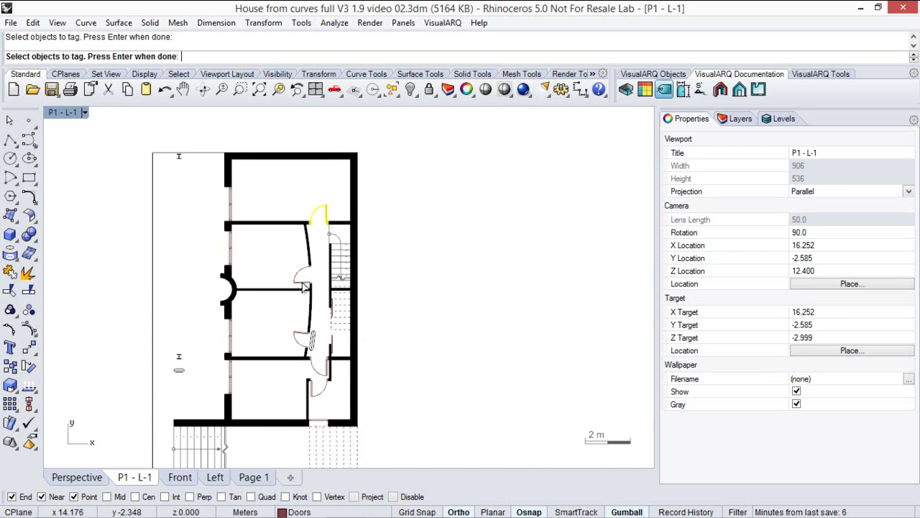
{"action": "left_click", "coordinate": [322, 373]}
{"action": "left_click", "coordinate": [231, 336]}
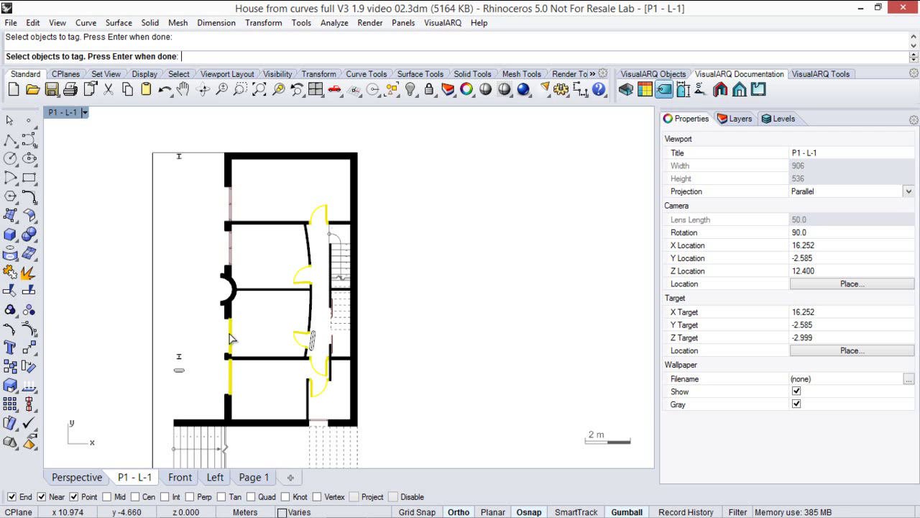
{"action": "left_click", "coordinate": [229, 209]}
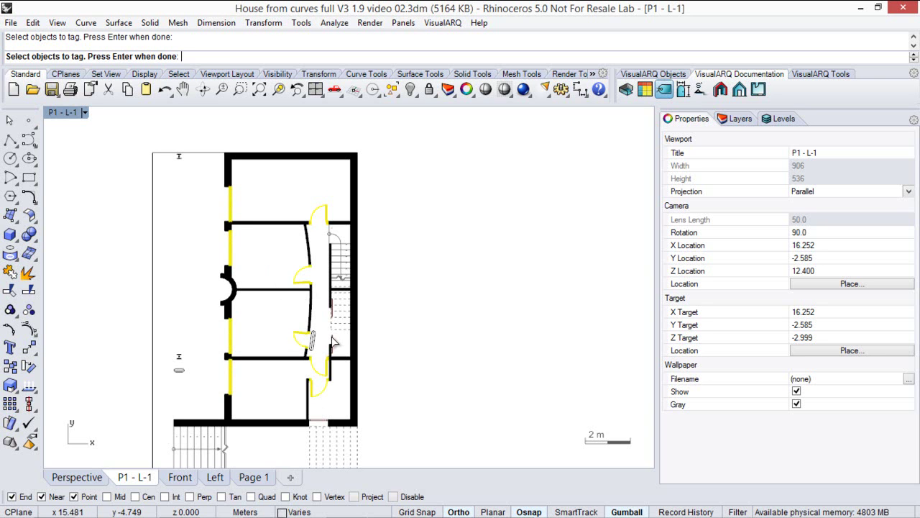
{"action": "key", "text": "Return"}
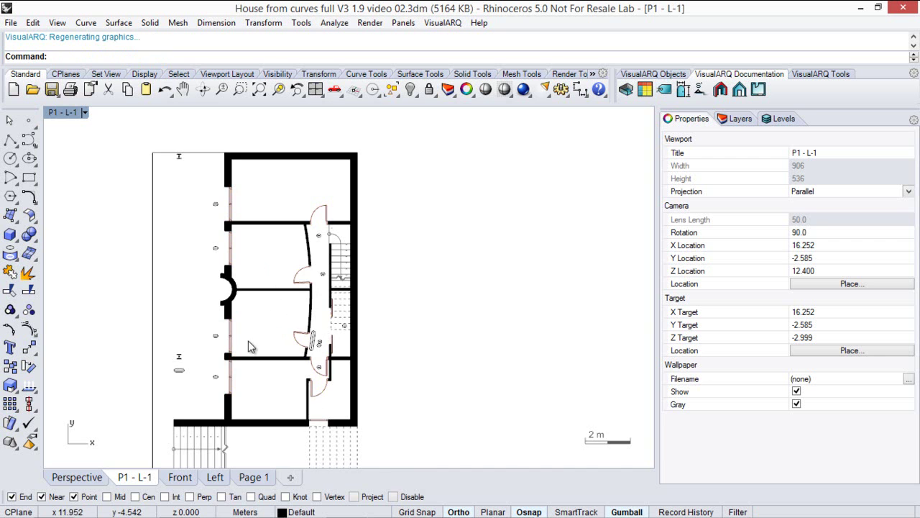
Step: Examine the new door and window tags up close around the corridor and facade of the L-1 plan
{"action": "scroll", "coordinate": [251, 347], "scroll_direction": "up", "scroll_amount": 8}
{"action": "scroll", "coordinate": [176, 324], "scroll_direction": "down", "scroll_amount": 1}
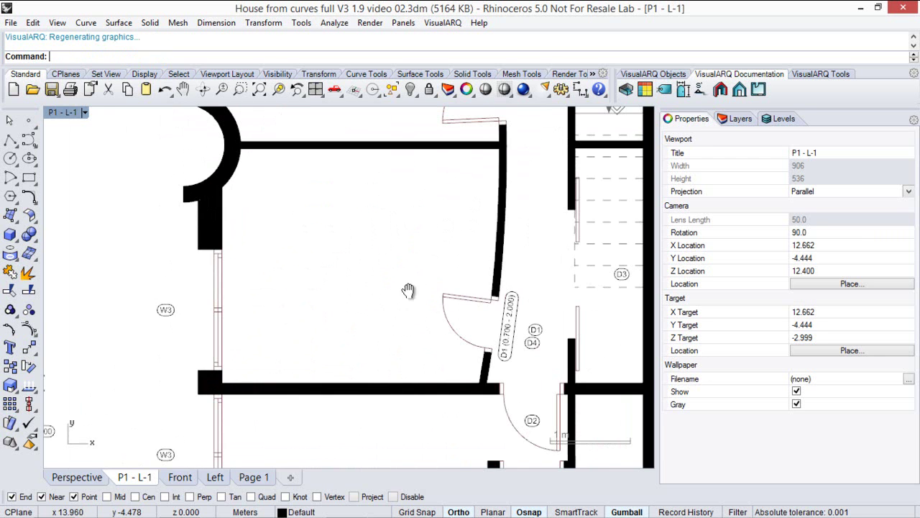
{"action": "right_click_drag", "start_coordinate": [407, 291], "coordinate": [337, 305]}
{"action": "right_click_drag", "start_coordinate": [410, 207], "coordinate": [448, 300]}
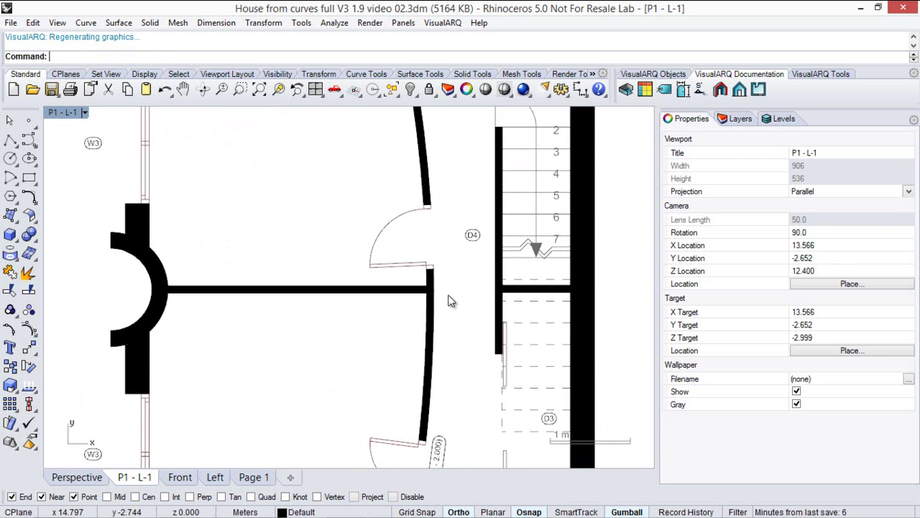